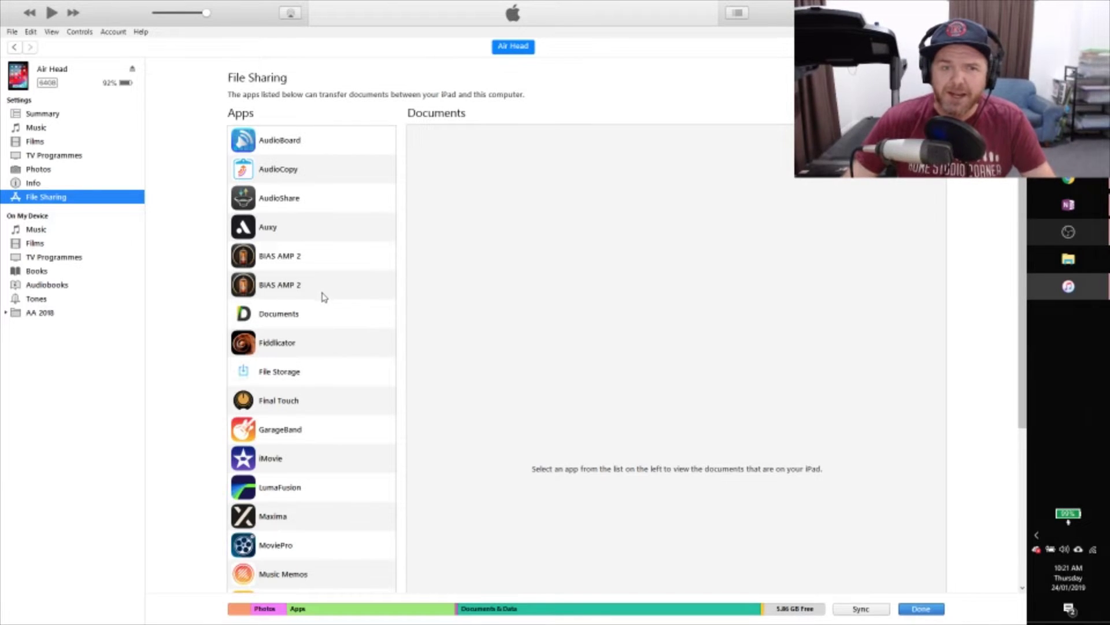
# - Locate the Six and Eight master WAV files in the iPad's shared documents for Final Touch and GarageBand
pyautogui.click(282, 405)
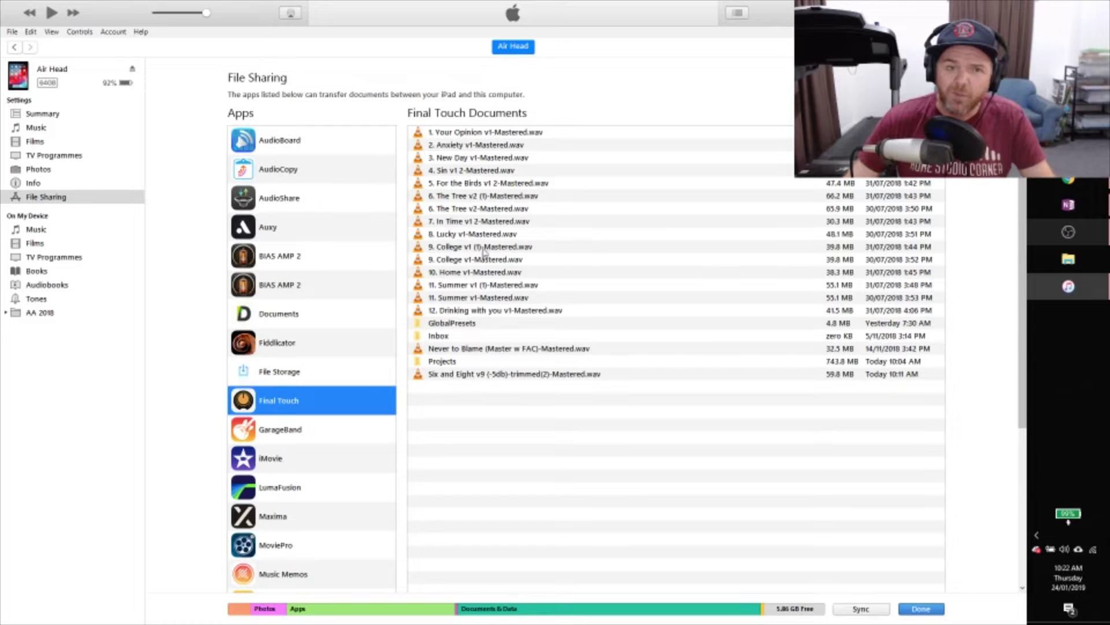
pyautogui.click(478, 376)
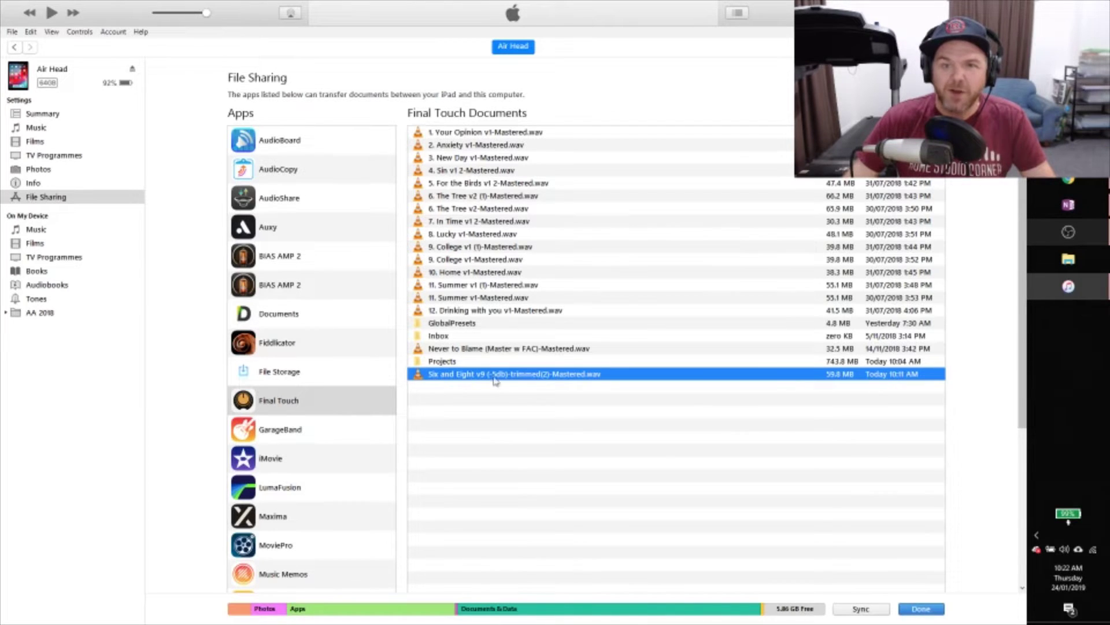
pyautogui.click(289, 434)
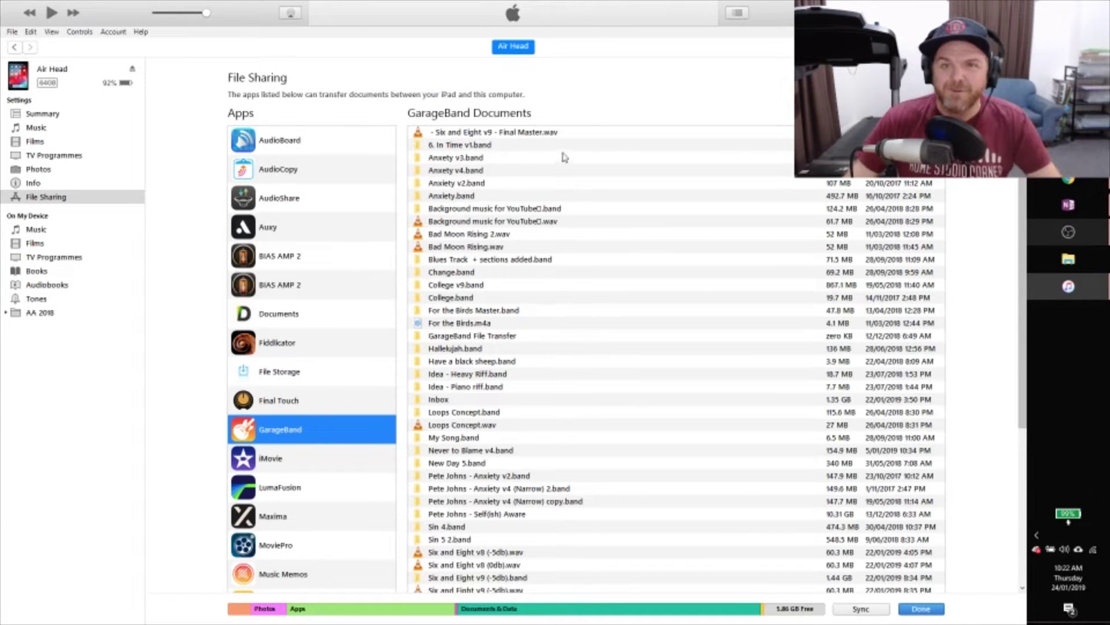
pyautogui.click(510, 134)
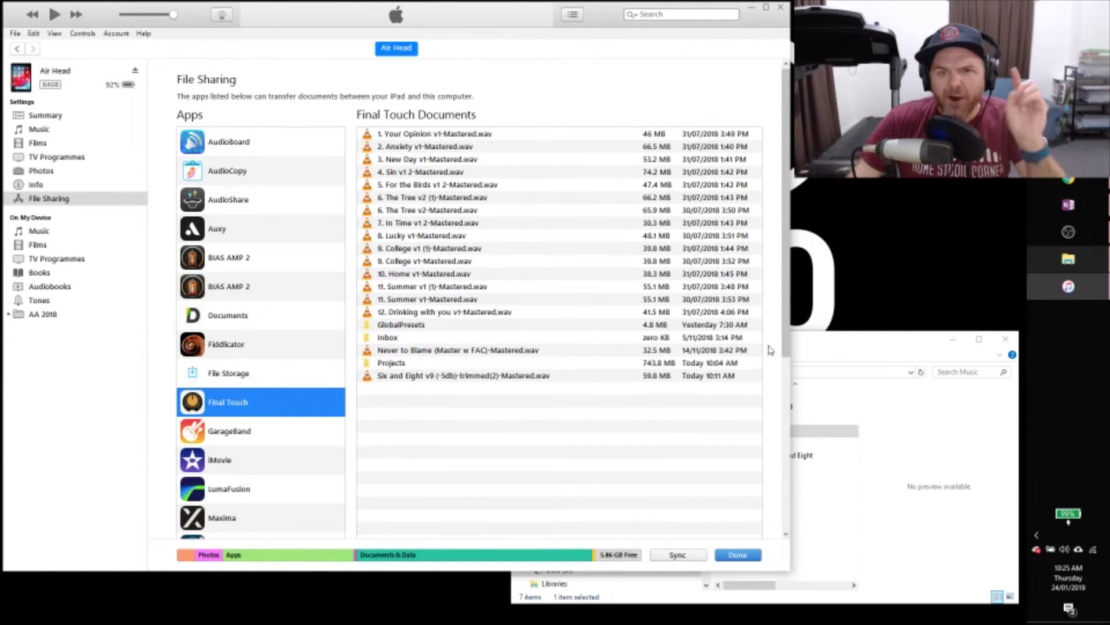
# - Copy "Six and Eight v9 (-5db)-trimmed(2)-Mastered.wav" from the Final Touch documents into the Six and Eight folder within Music on Data (D:)
pyautogui.click(823, 340)
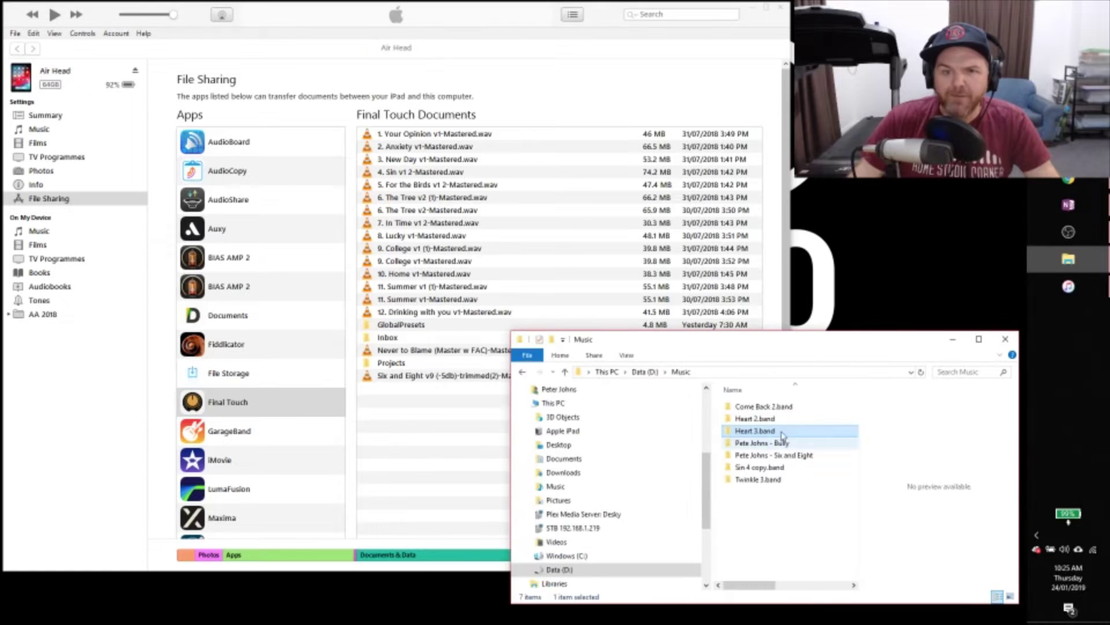
pyautogui.doubleClick(764, 459)
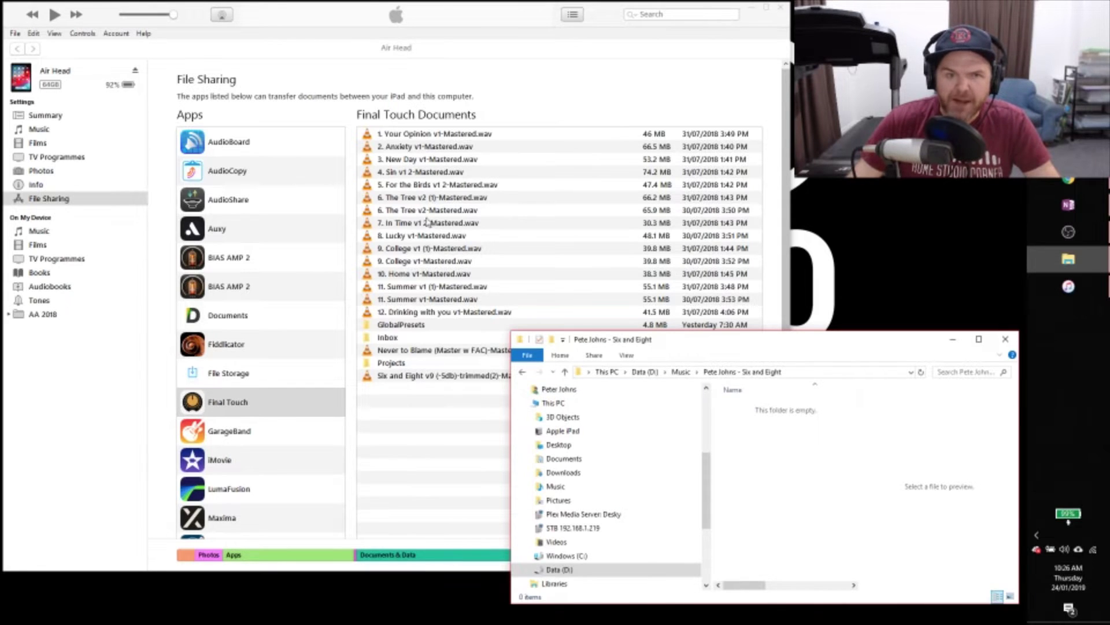
pyautogui.click(428, 377)
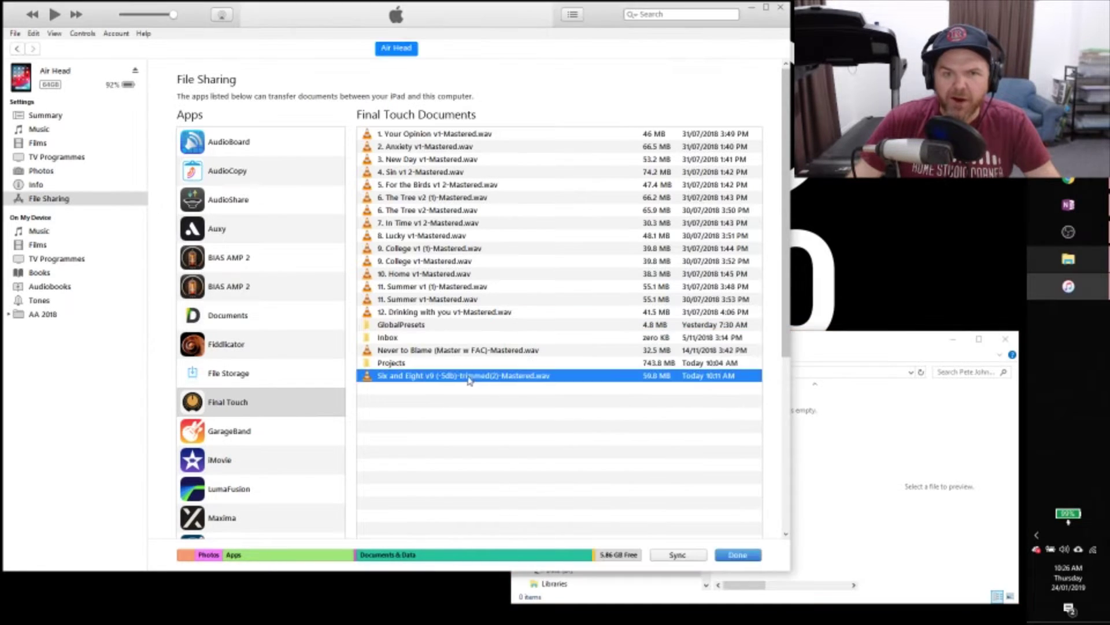
pyautogui.moveTo(414, 378); pyautogui.dragTo(833, 450)
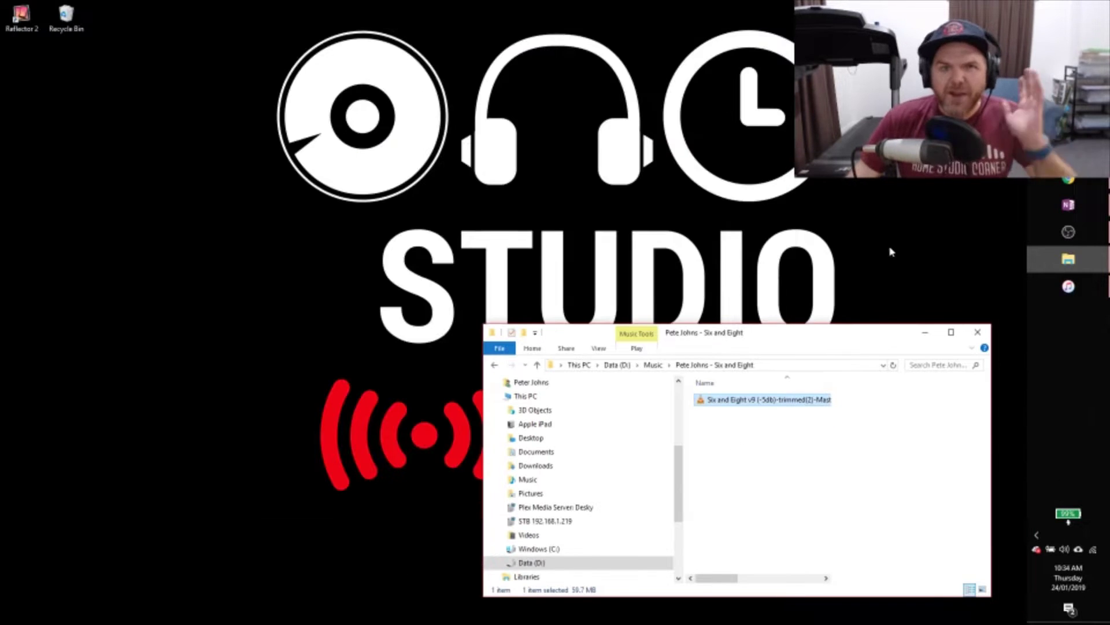
# - Switch to Canva in the browser, open the Six & Eight album cover design and download it as an image
pyautogui.click(1094, 179)
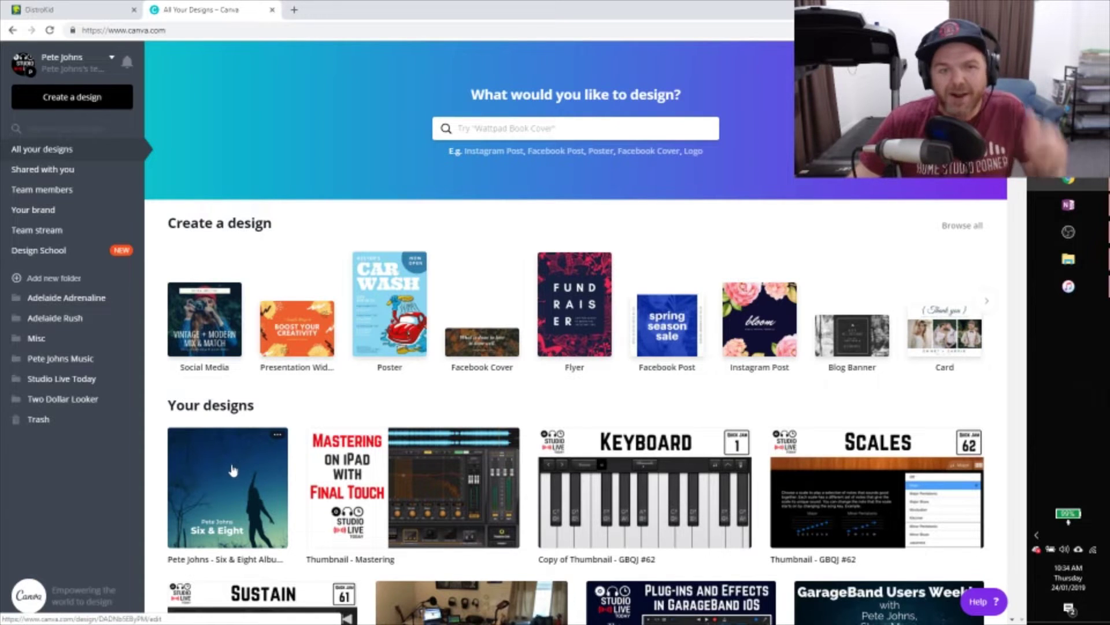
pyautogui.click(233, 480)
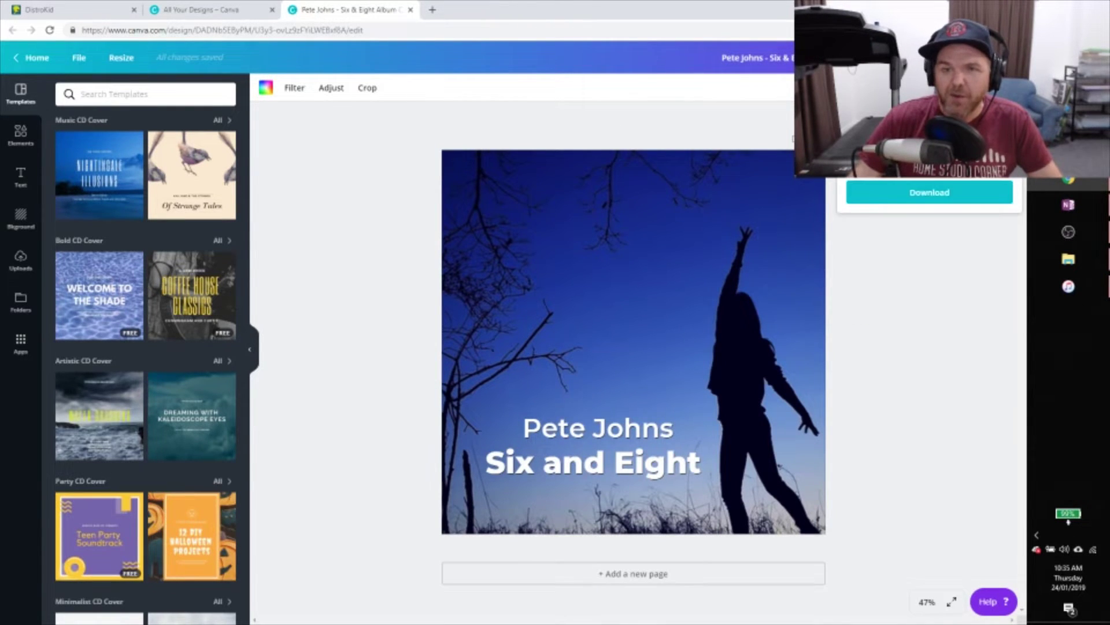
pyautogui.click(902, 183)
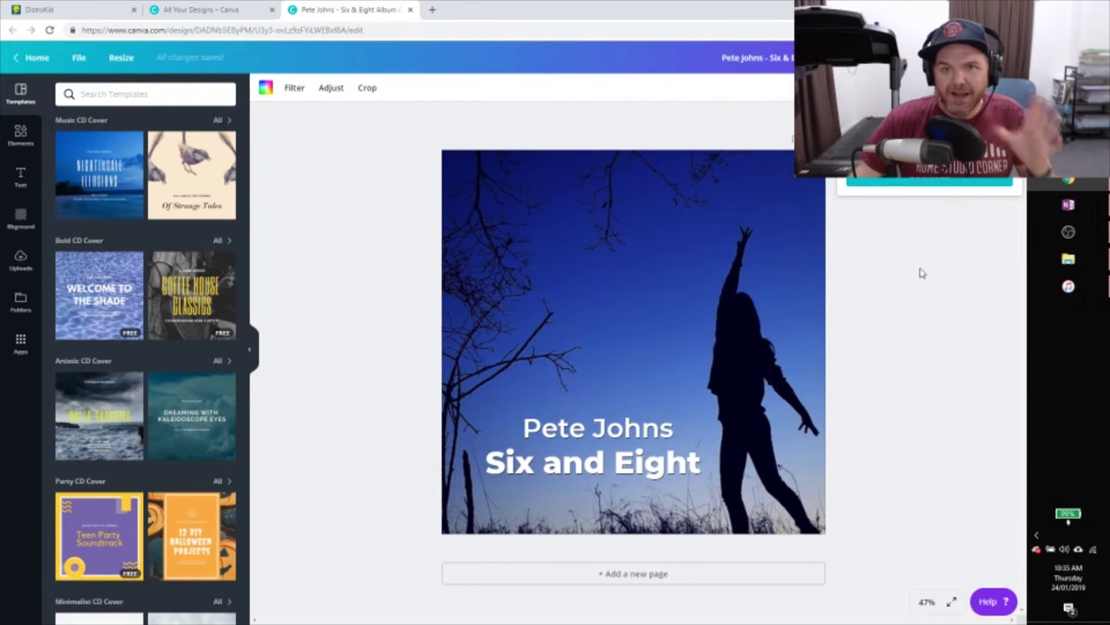
pyautogui.click(938, 183)
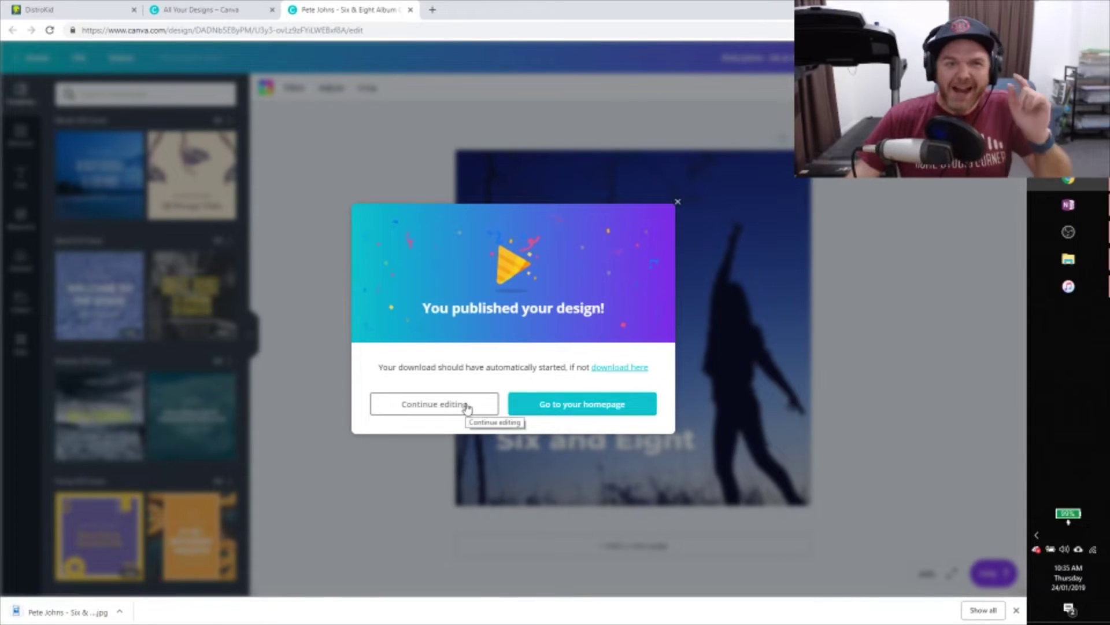
pyautogui.click(446, 409)
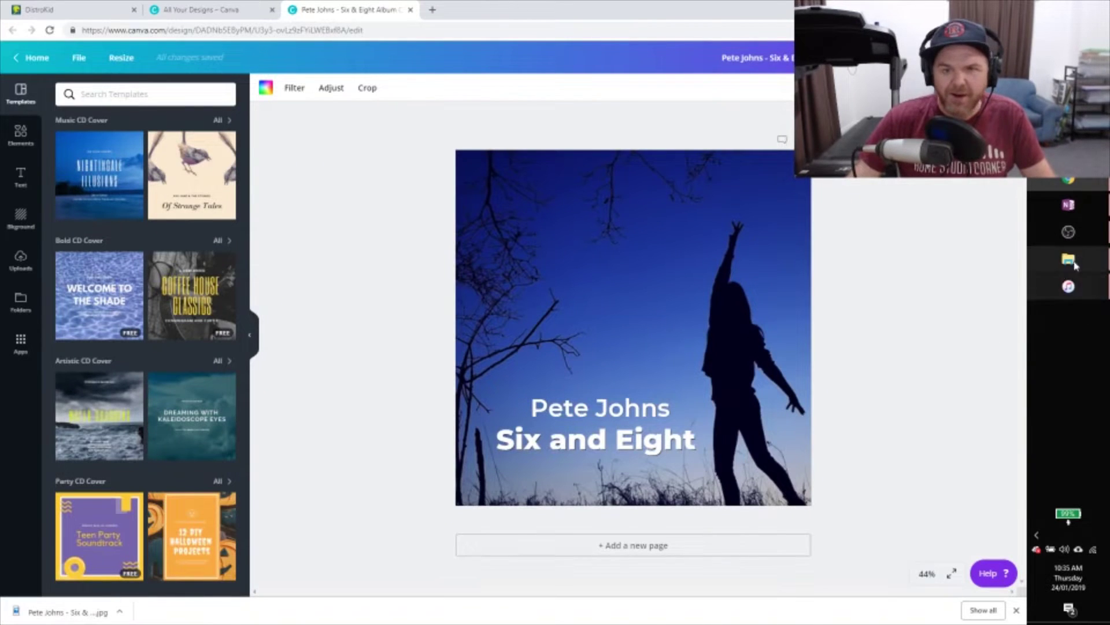
# - Place the downloaded Six & Eight album cover JPG in the Six and Eight folder in File Explorer
pyautogui.hotkey('alt', 'Tab')
pyautogui.hotkey('alt', 'Tab')
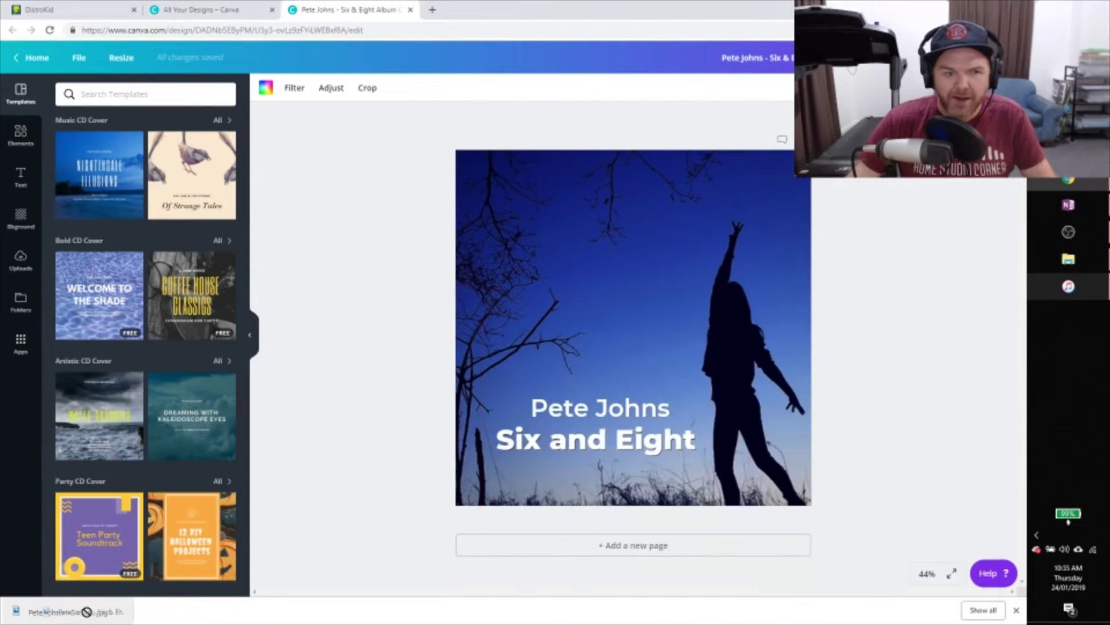
pyautogui.hotkey('alt', 'Tab')
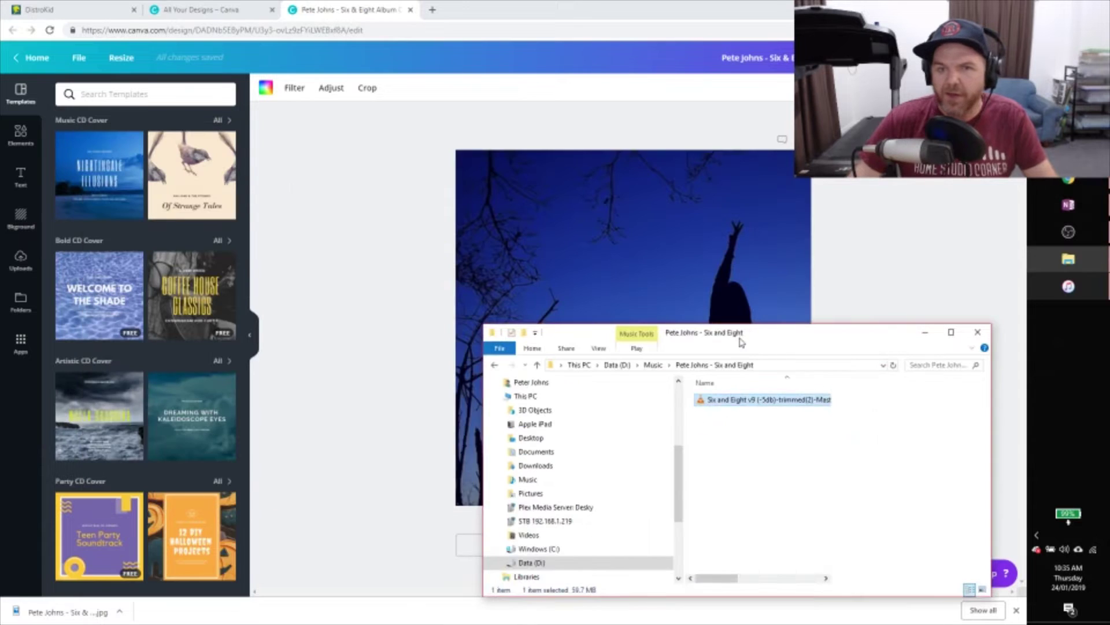
pyautogui.moveTo(734, 339); pyautogui.dragTo(0, 263)
pyautogui.hotkey('alt', 'Tab')
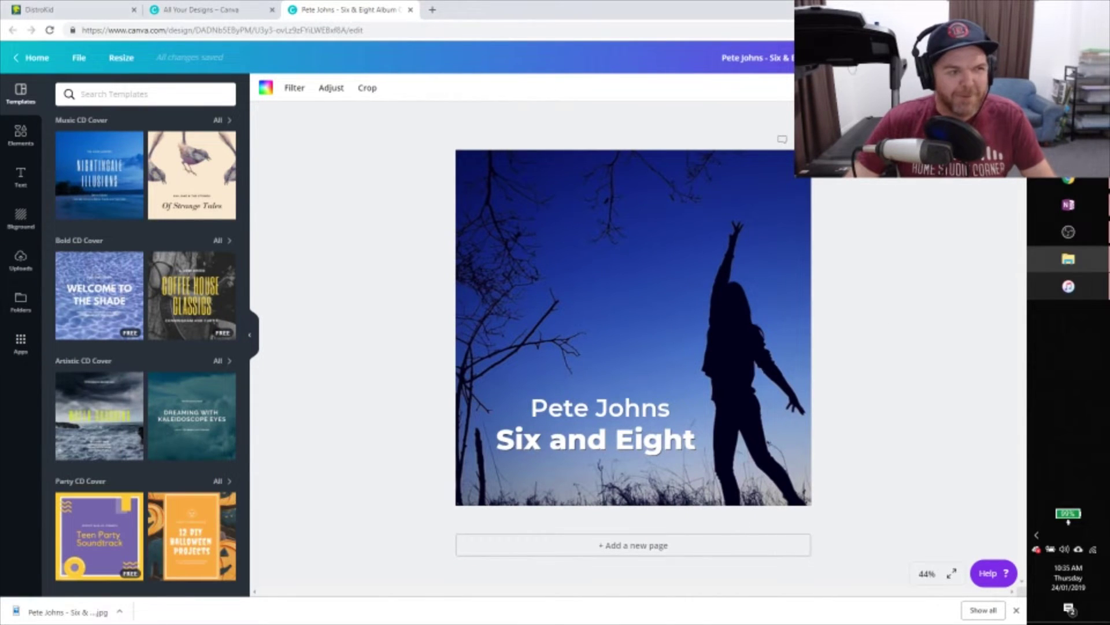
pyautogui.click(1069, 259)
pyautogui.moveTo(2, 223); pyautogui.dragTo(748, 238)
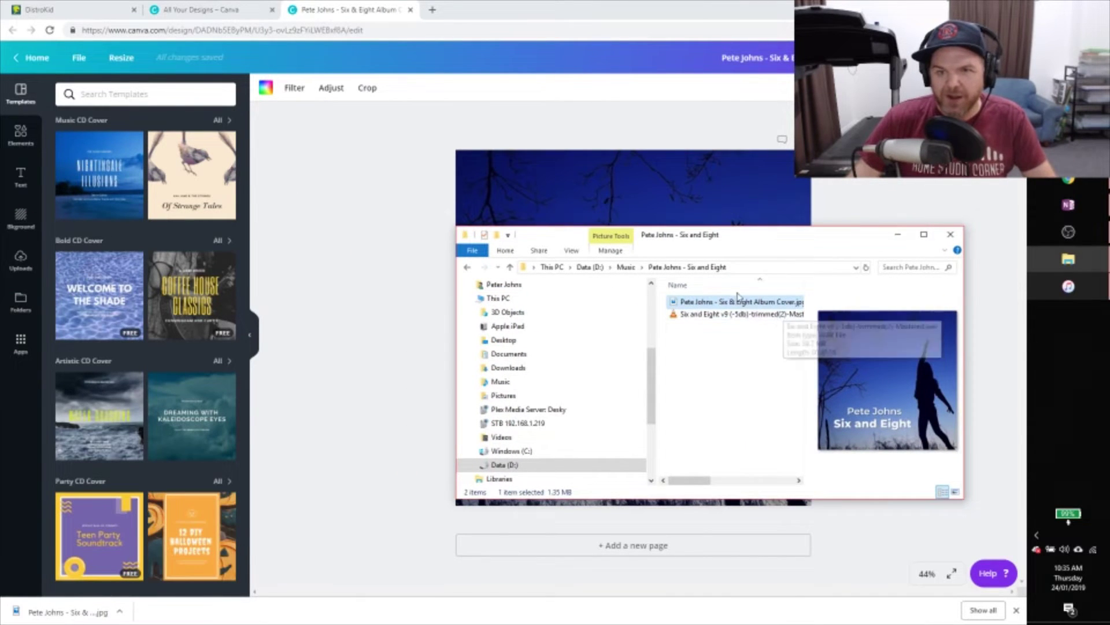
# - Check the mastered WAV and the album cover image in the Six and Eight folder
pyautogui.click(720, 316)
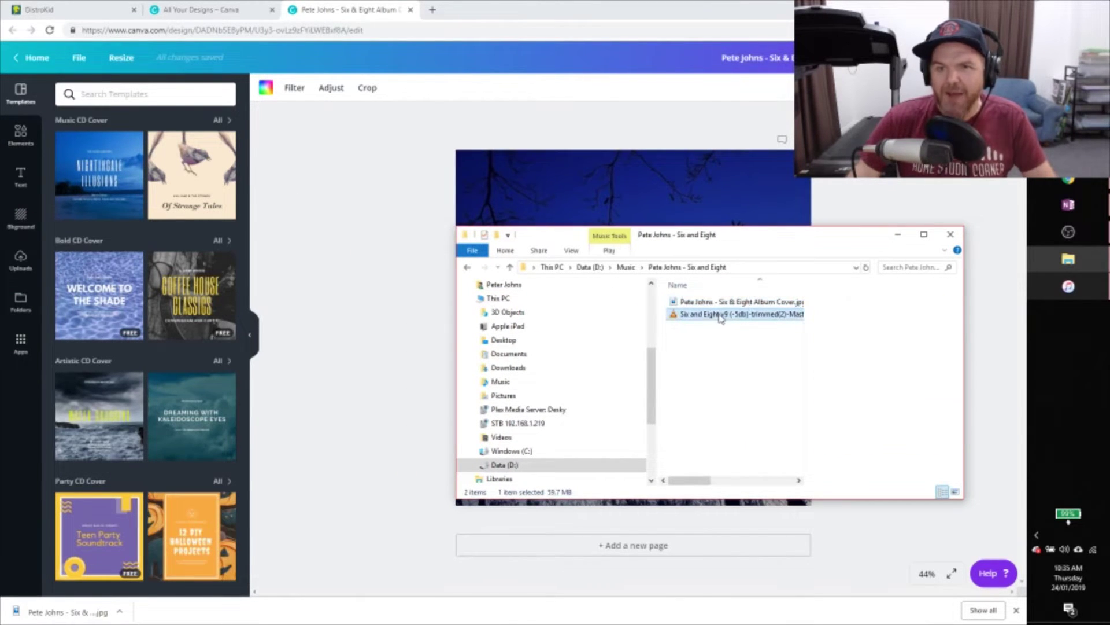
pyautogui.click(718, 302)
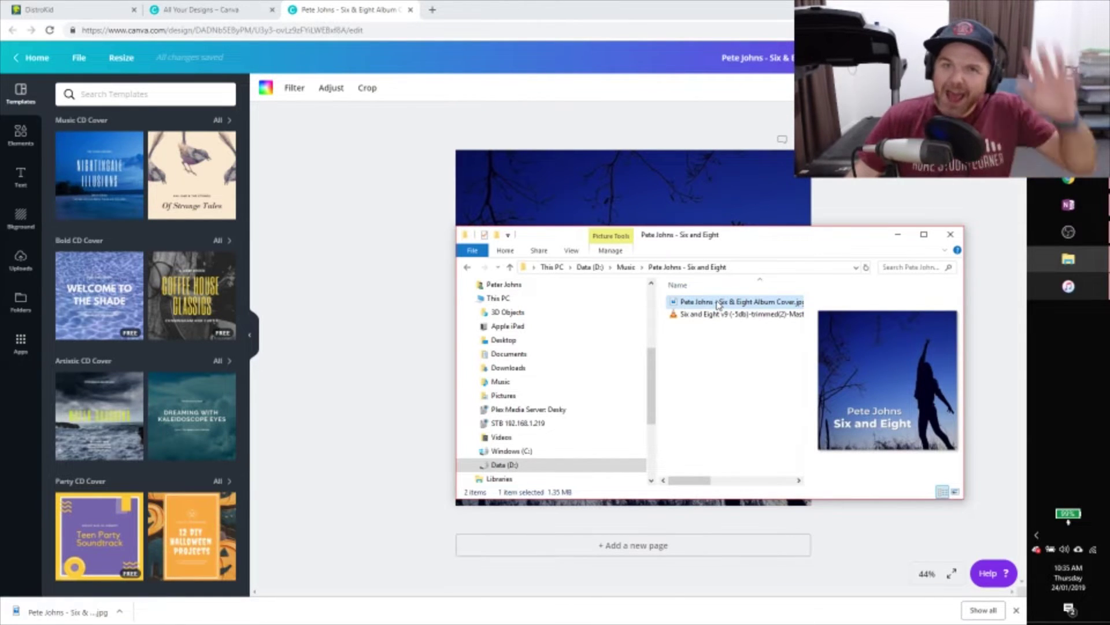
pyautogui.moveTo(725, 241); pyautogui.dragTo(725, 241)
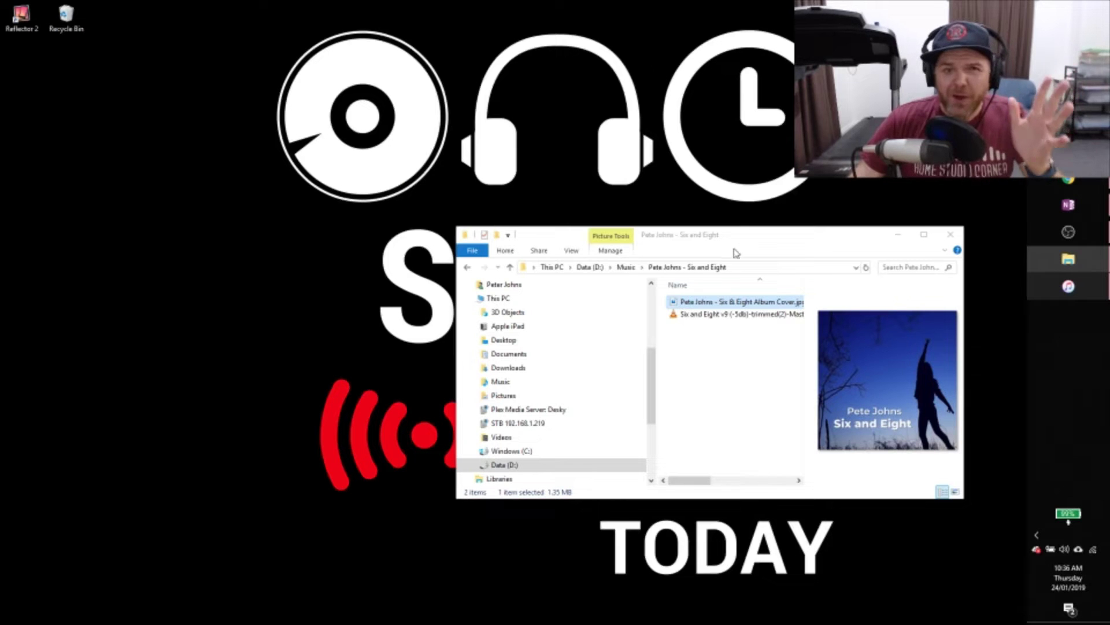
# - Play the opening of the mastered WAV in VLC, declining the player update, and pause it
pyautogui.click(716, 316)
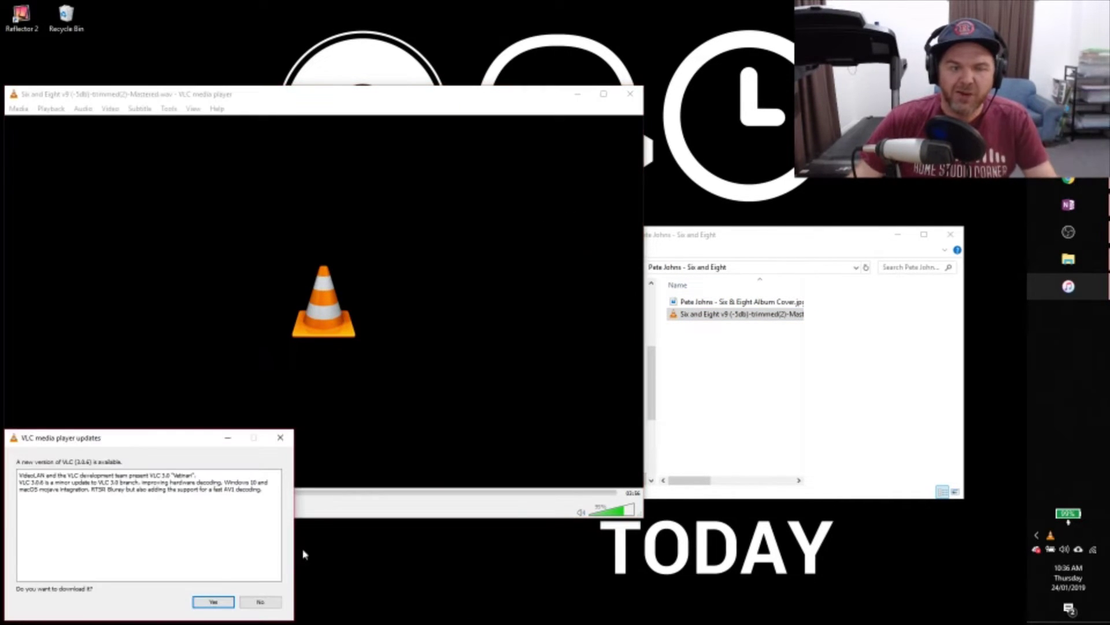
pyautogui.click(261, 602)
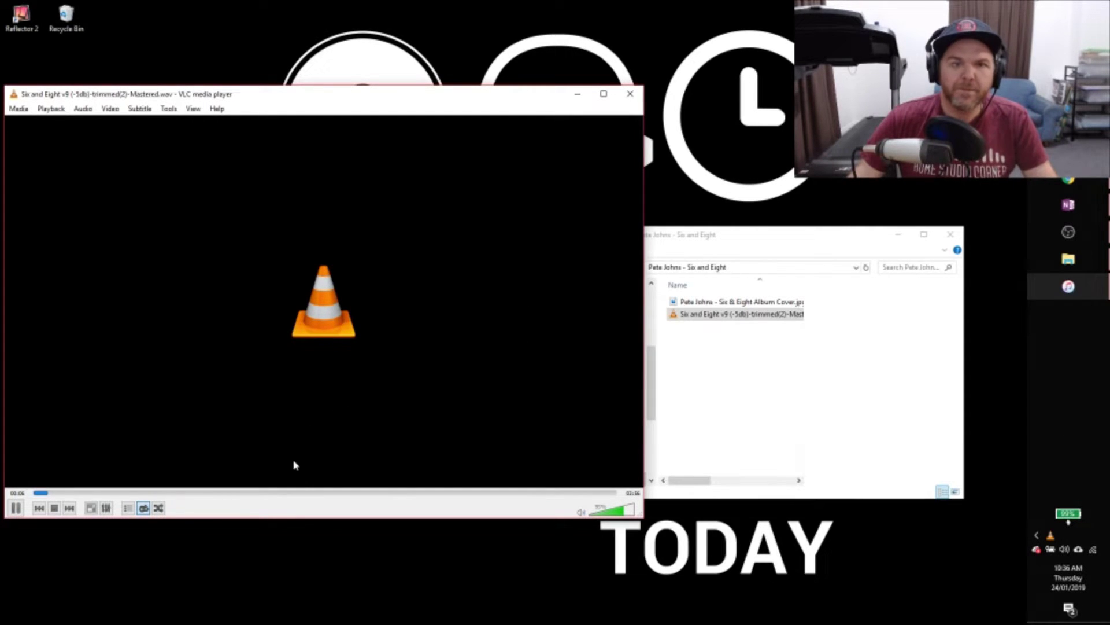
pyautogui.click(17, 508)
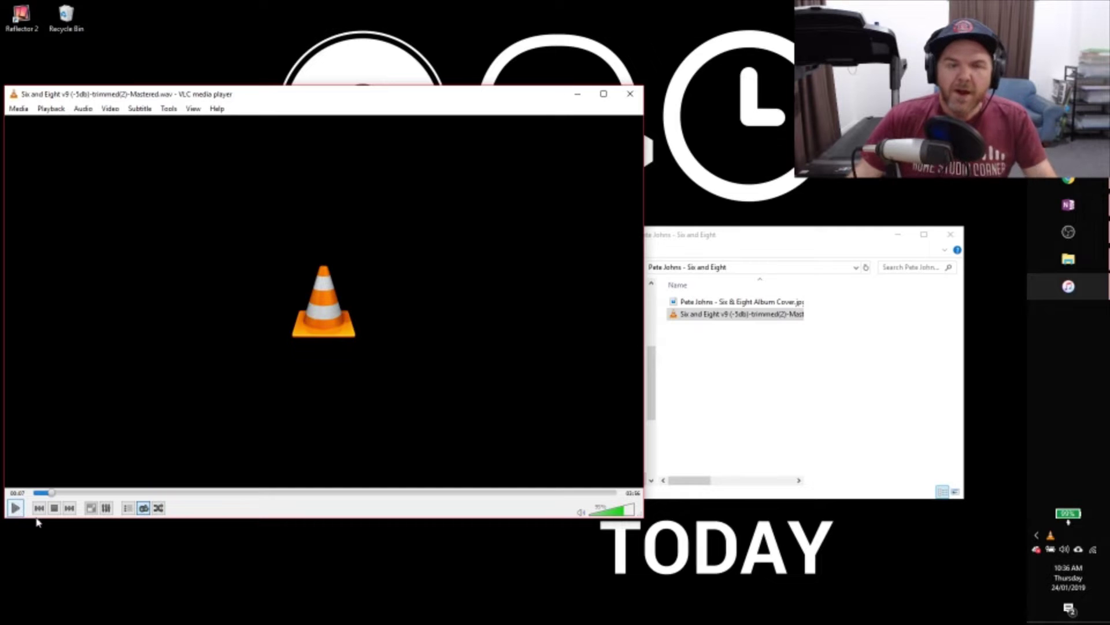
# - Listen to the ending of the mastered track to check how it finishes, and stop playback
pyautogui.click(601, 493)
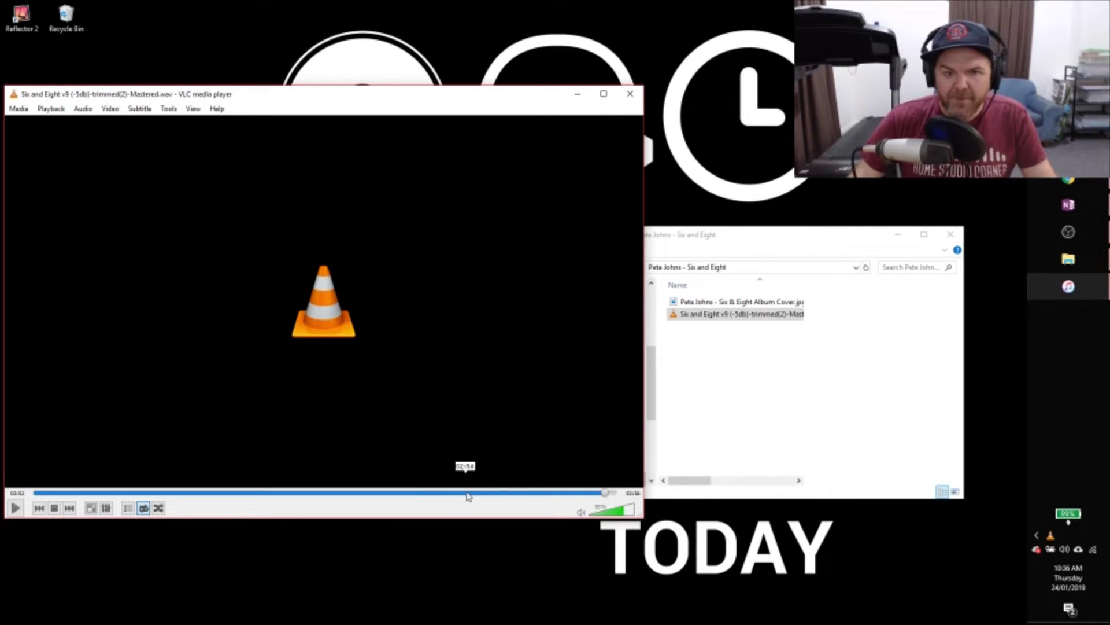
pyautogui.click(605, 493)
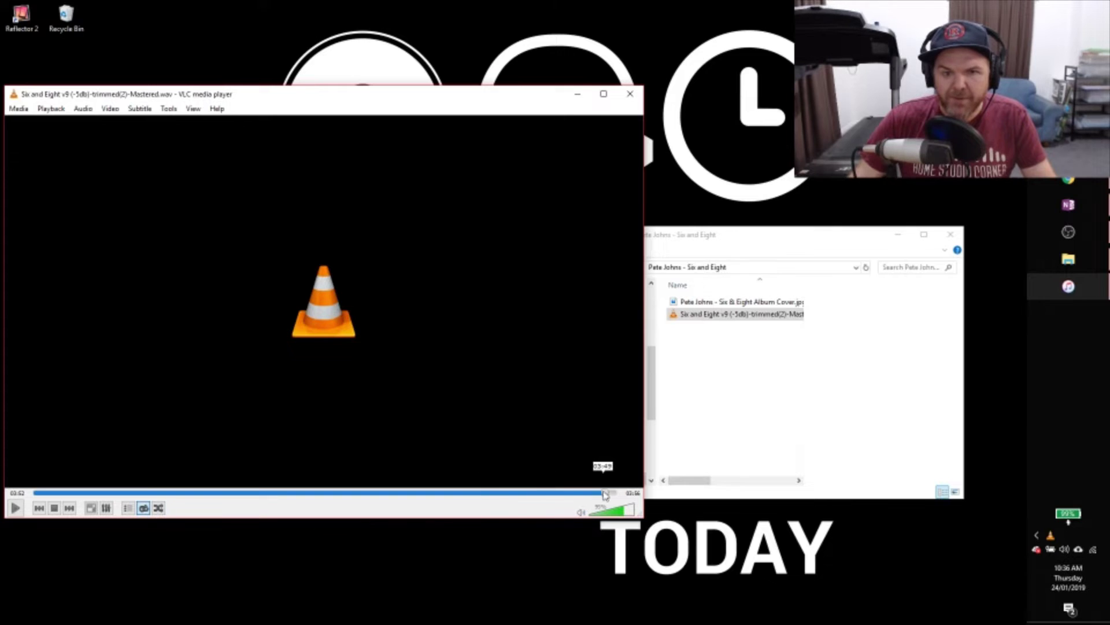
pyautogui.click(16, 508)
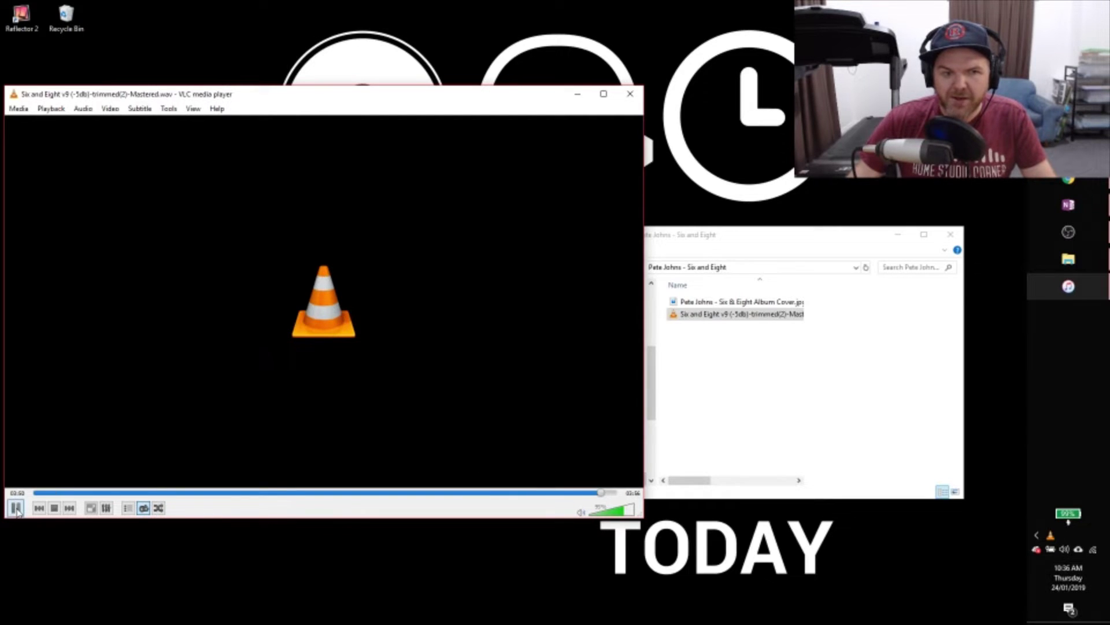
pyautogui.click(590, 493)
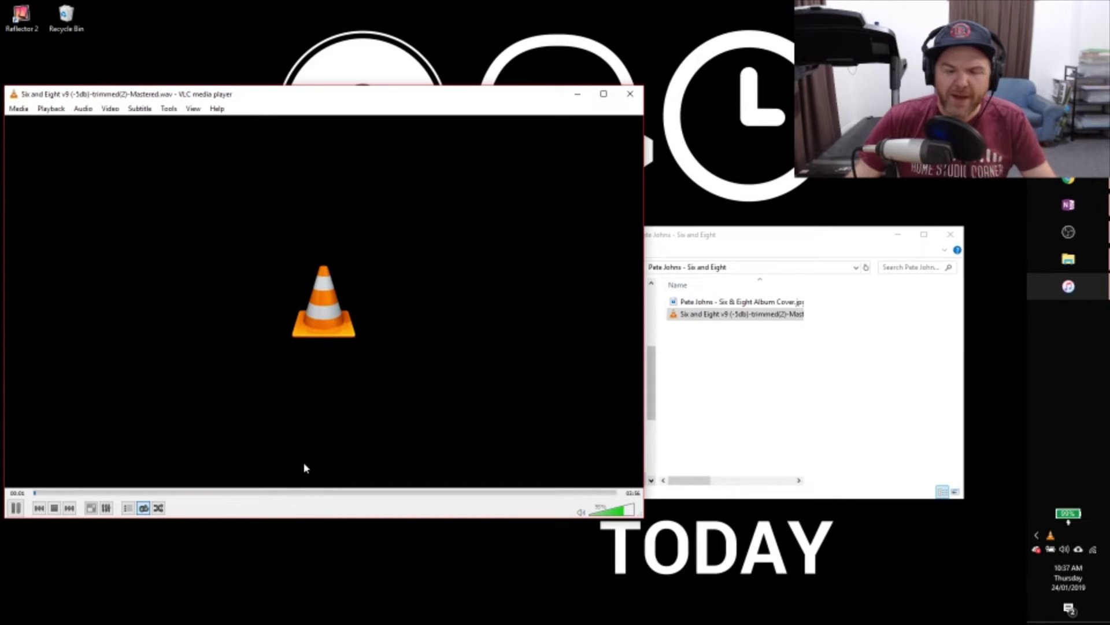
pyautogui.click(15, 508)
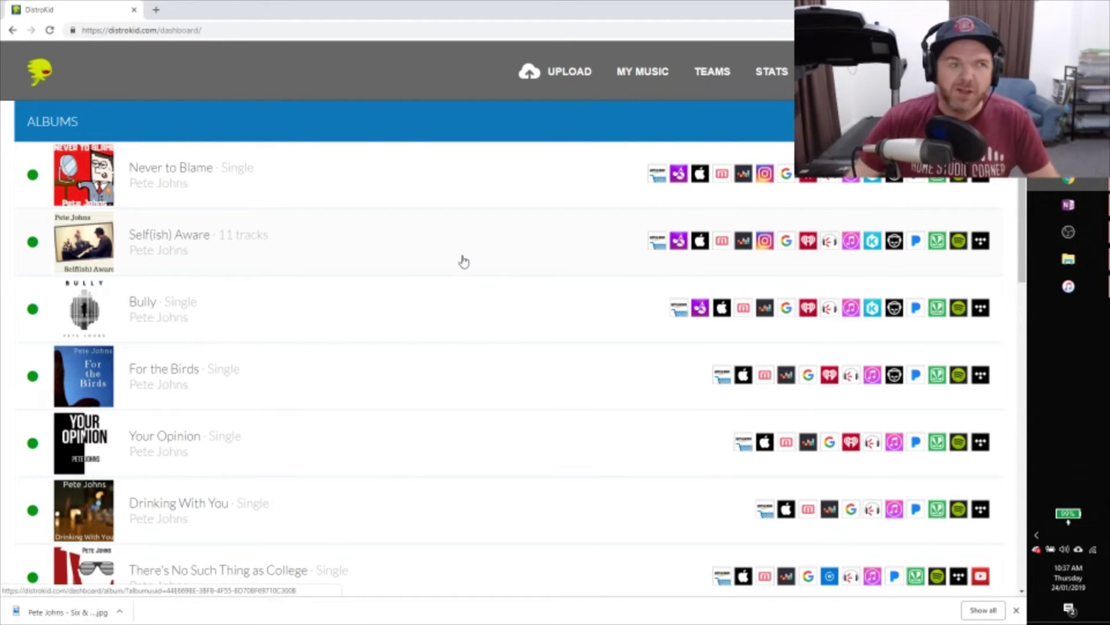
# - Look through the existing releases on the DistroKid dashboard and open the form for uploading new music
pyautogui.scroll(-9, 402, 228)
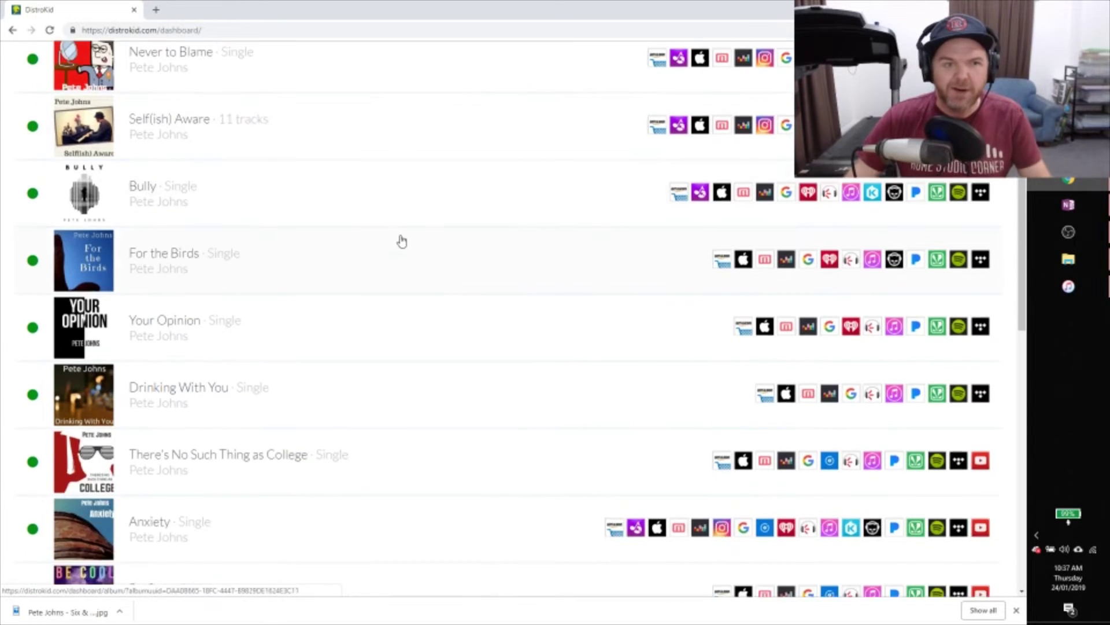
pyautogui.scroll(6, 404, 265)
pyautogui.scroll(3, 407, 262)
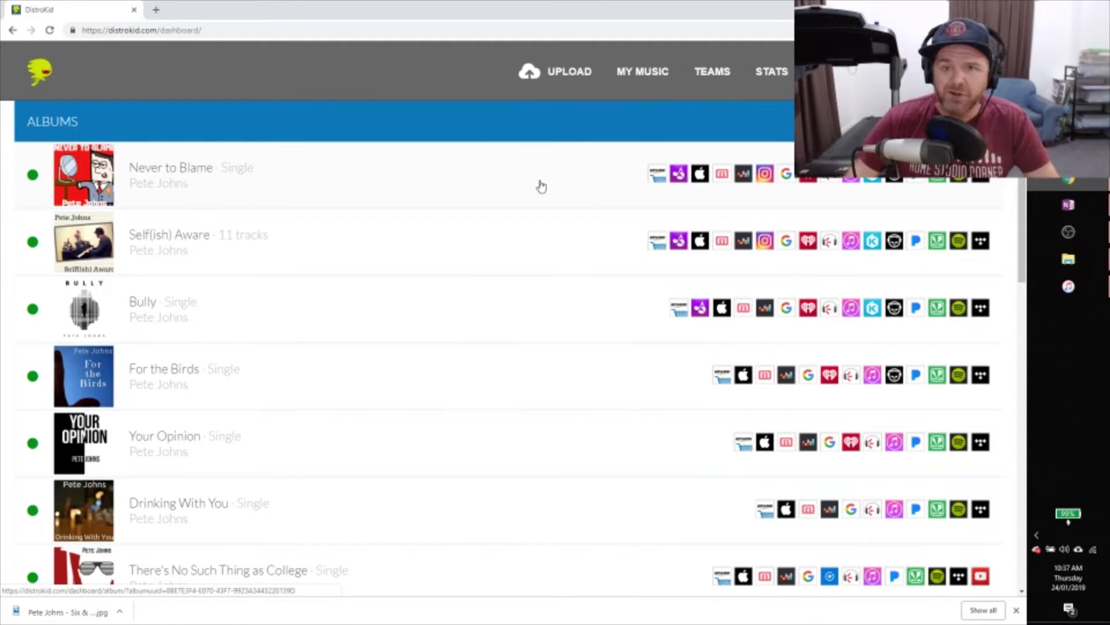
pyautogui.click(568, 76)
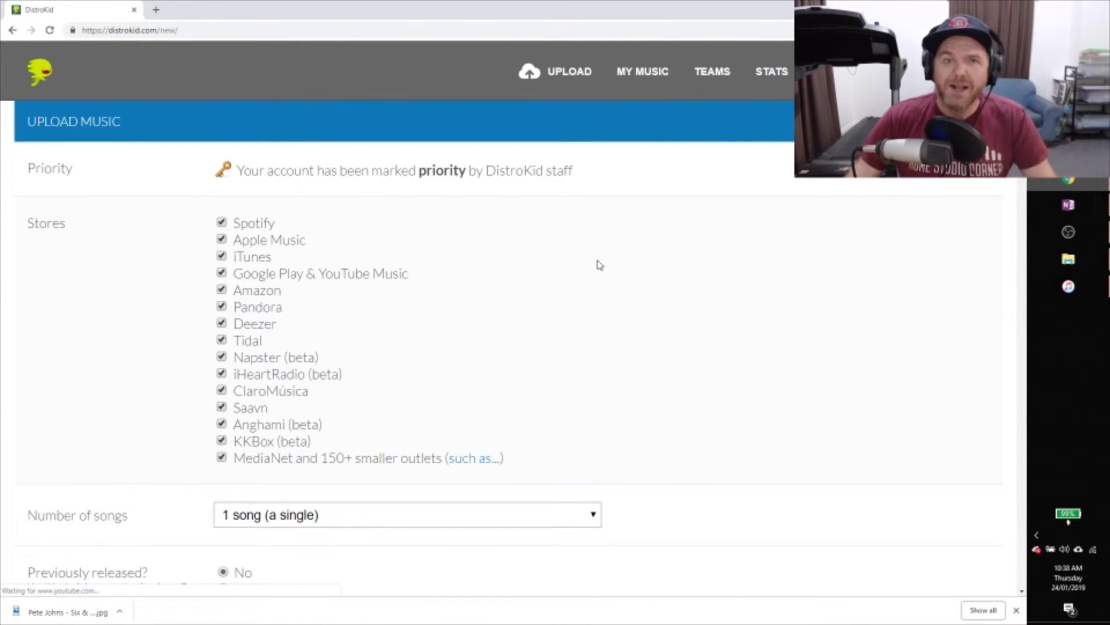
# - Review the store selection and the number-of-songs choices on the upload form, keeping 1 song (a single)
pyautogui.scroll(-1, 596, 263)
pyautogui.scroll(-1, 598, 265)
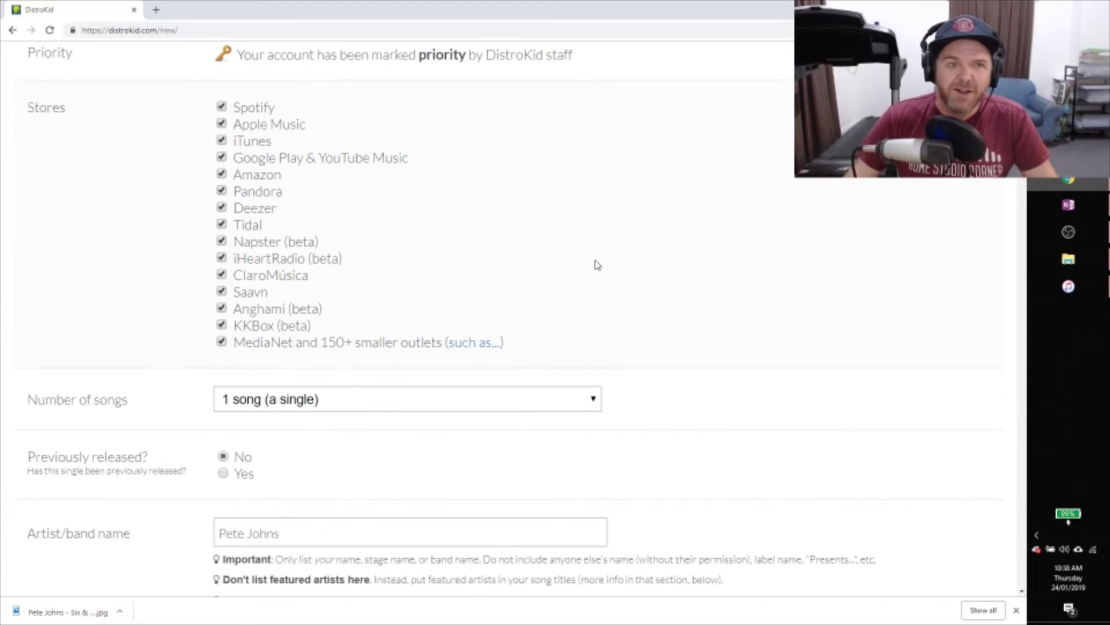
pyautogui.scroll(-1, 597, 265)
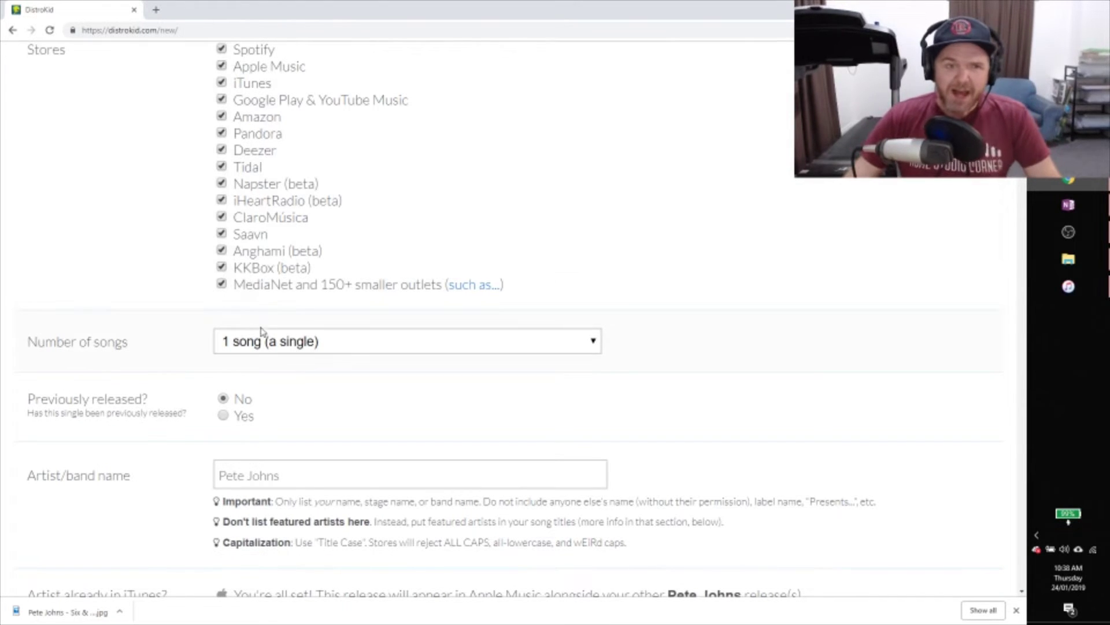
pyautogui.click(391, 343)
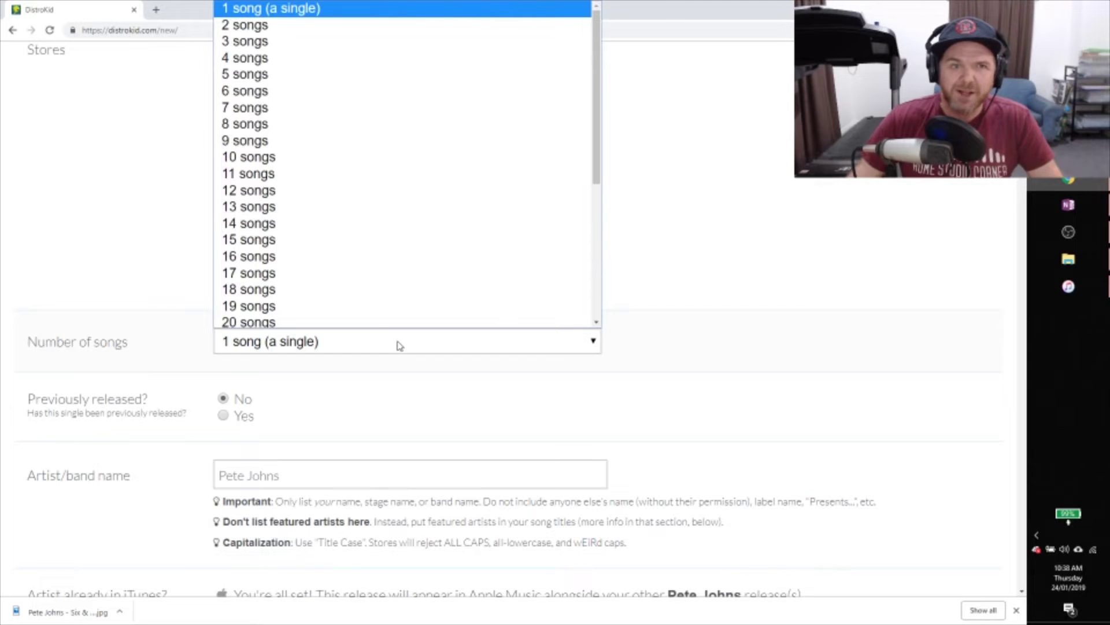
pyautogui.click(400, 346)
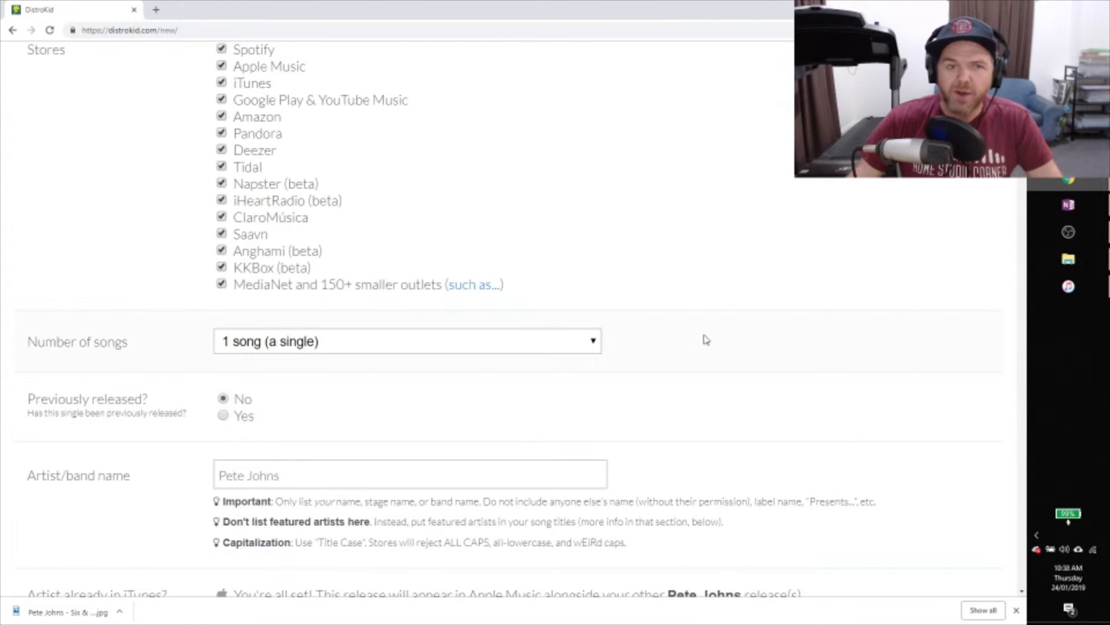
# - Review the previously-released, artist name, release date, preorder and record label entries, keeping the release date at January 24, 2019
pyautogui.scroll(-3, 703, 339)
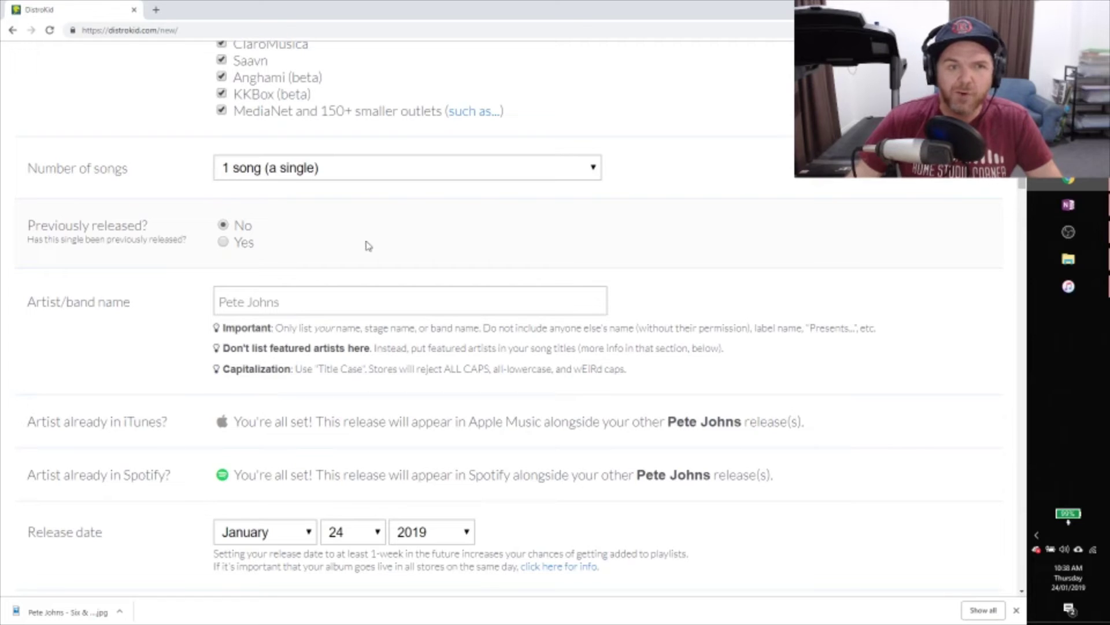
pyautogui.scroll(-1, 415, 229)
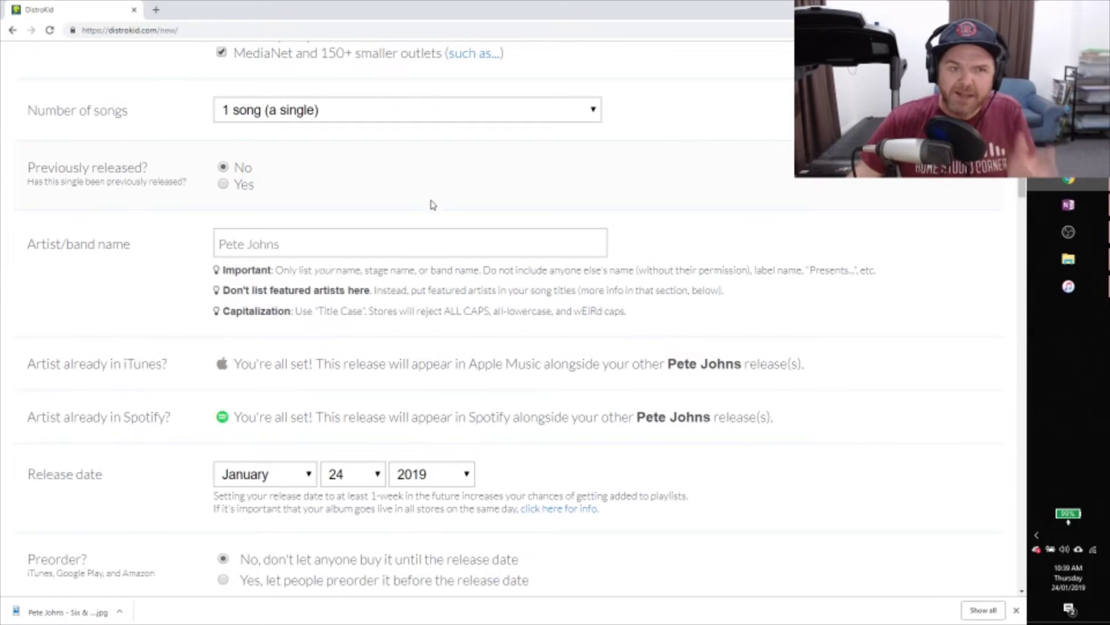
pyautogui.click(387, 241)
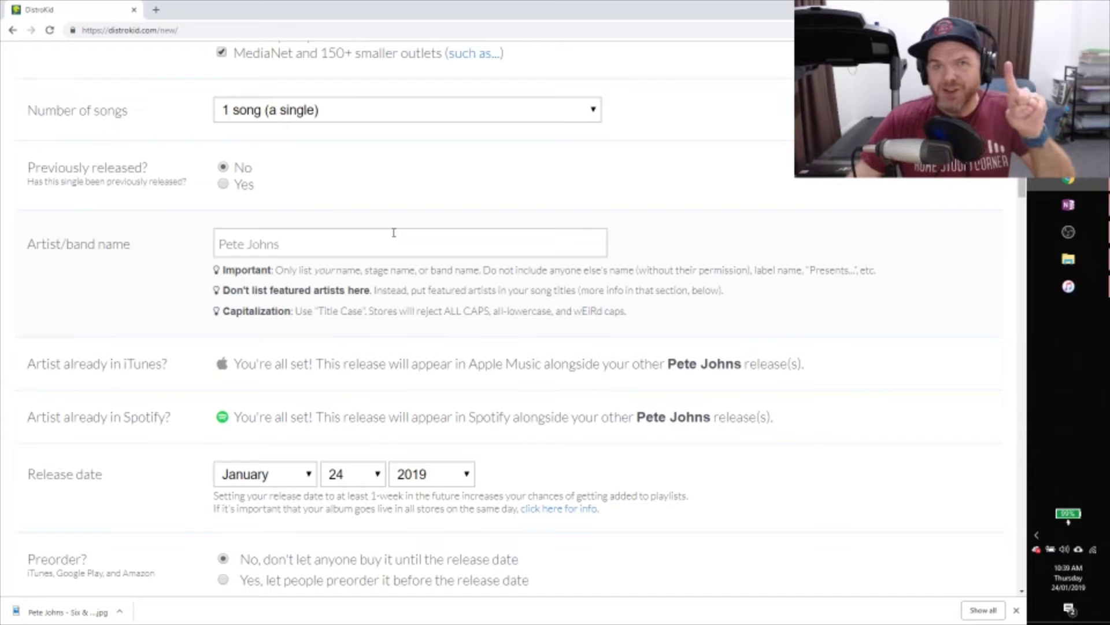
pyautogui.scroll(-2, 662, 198)
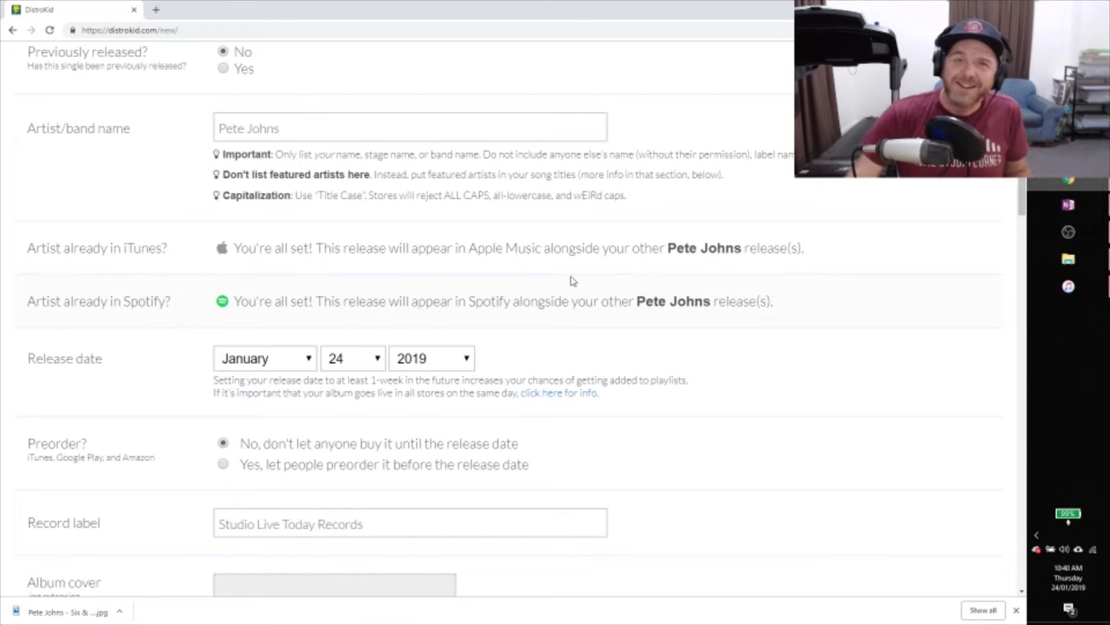
pyautogui.scroll(-1, 542, 267)
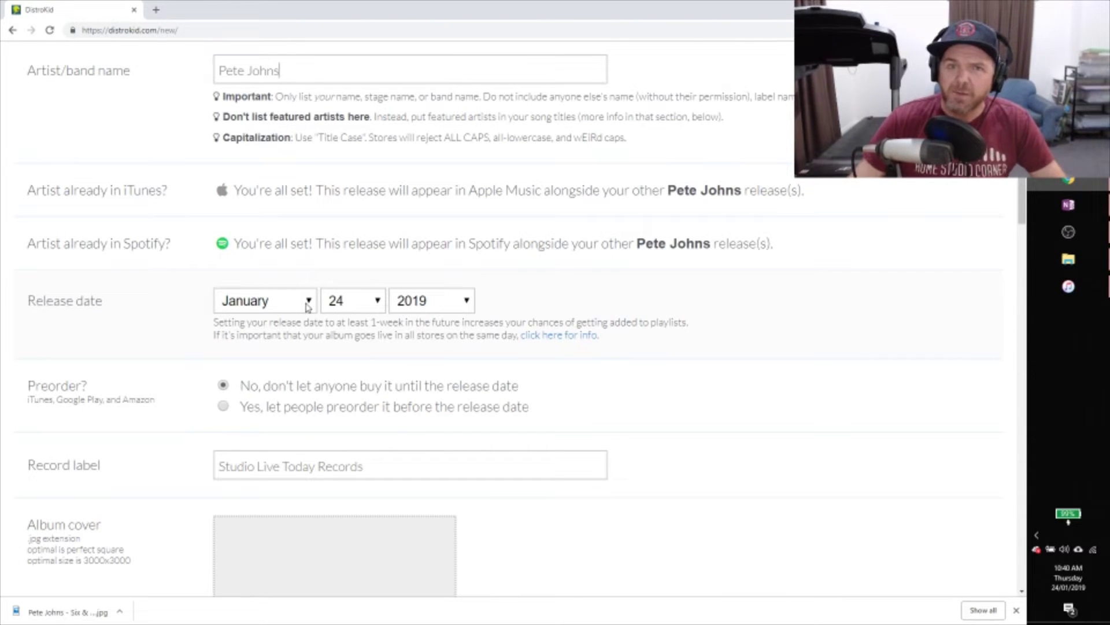
pyautogui.click(379, 305)
pyautogui.click(381, 289)
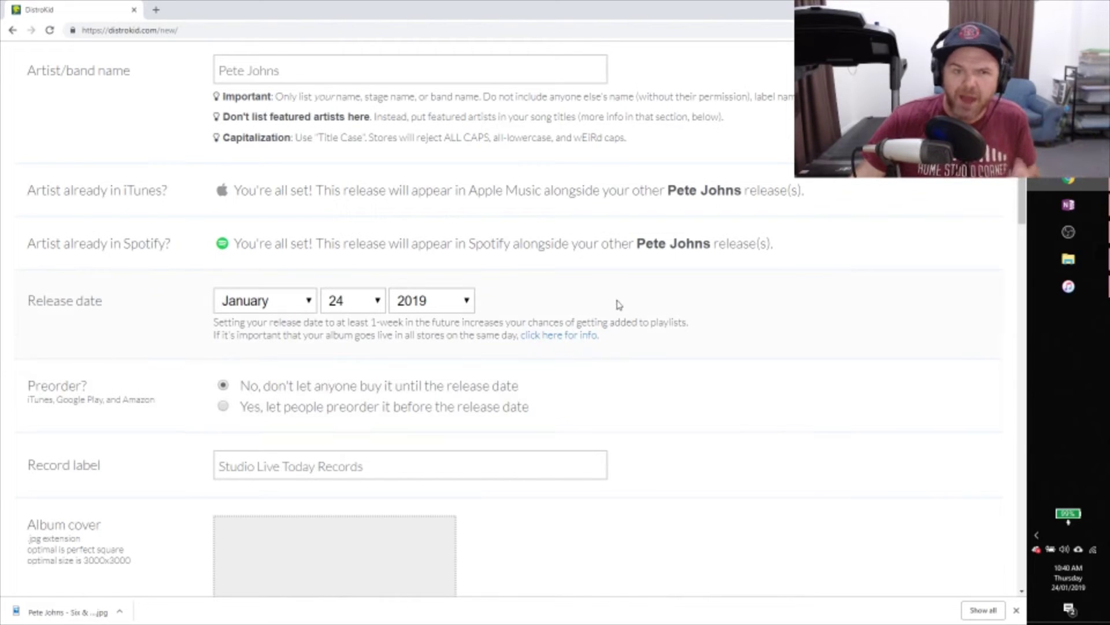
pyautogui.scroll(-2, 615, 298)
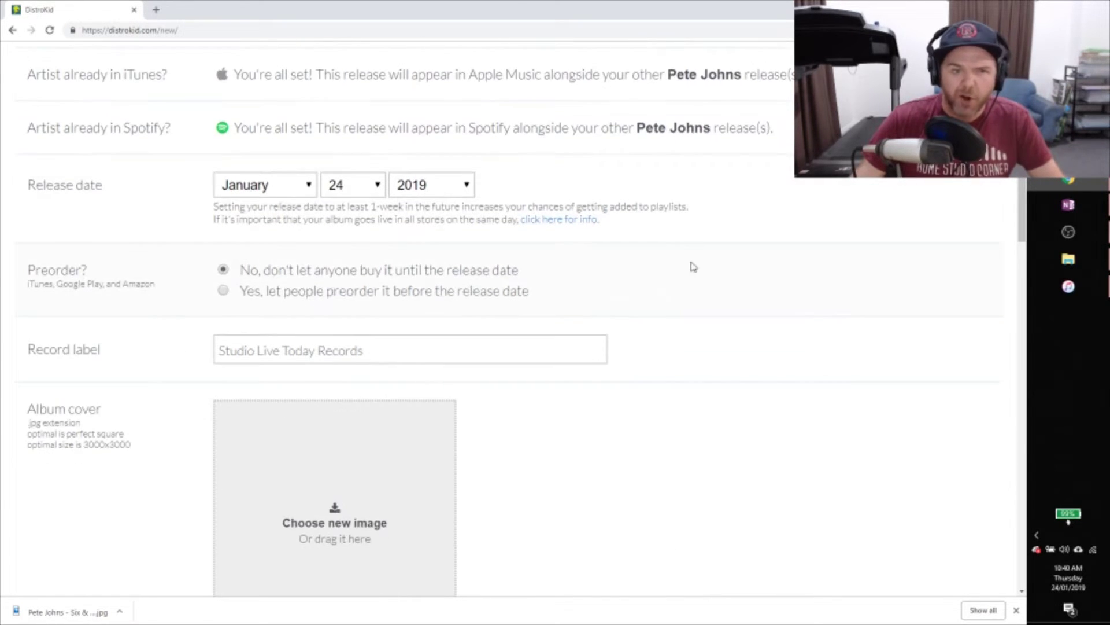
pyautogui.scroll(-1, 688, 265)
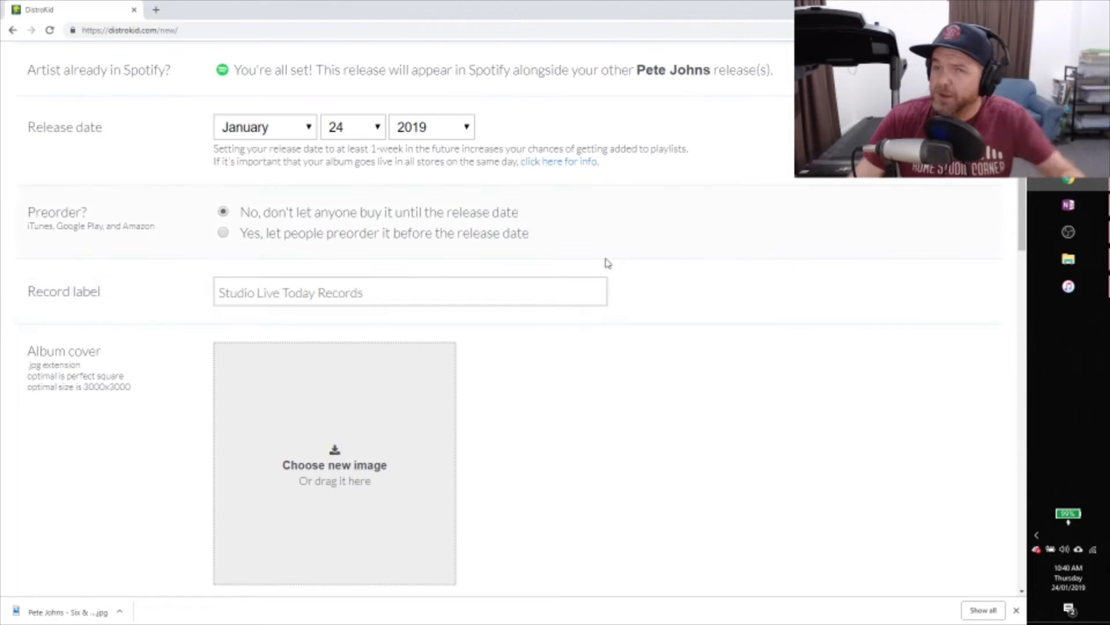
# - Add the Six & Eight Album Cover JPG from the Six and Eight music folder as the release's album cover
pyautogui.scroll(-2, 620, 227)
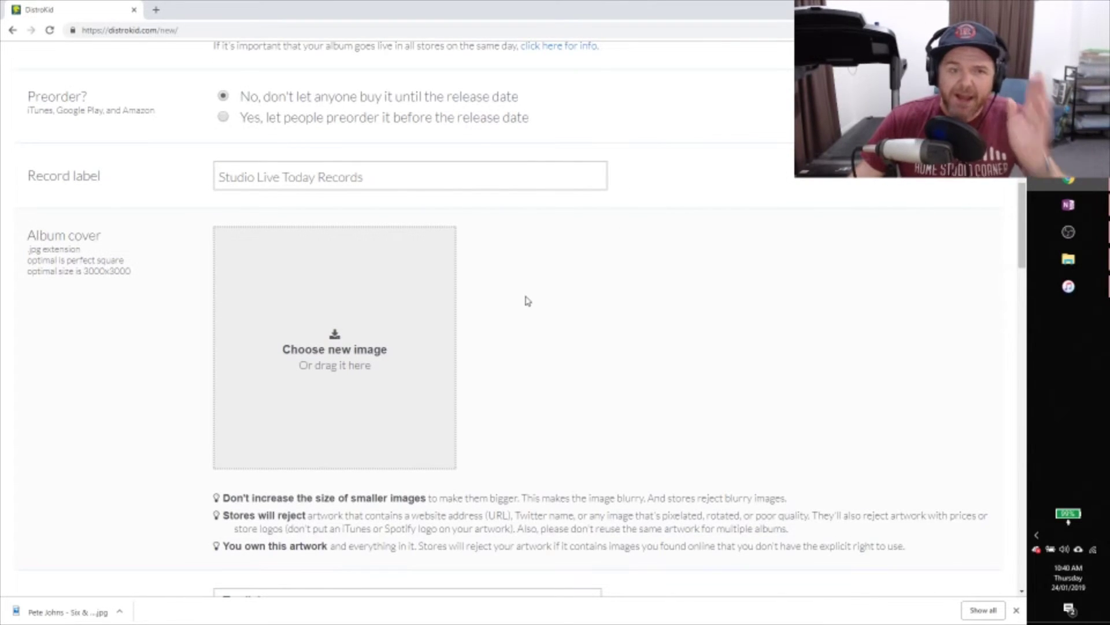
pyautogui.click(1068, 259)
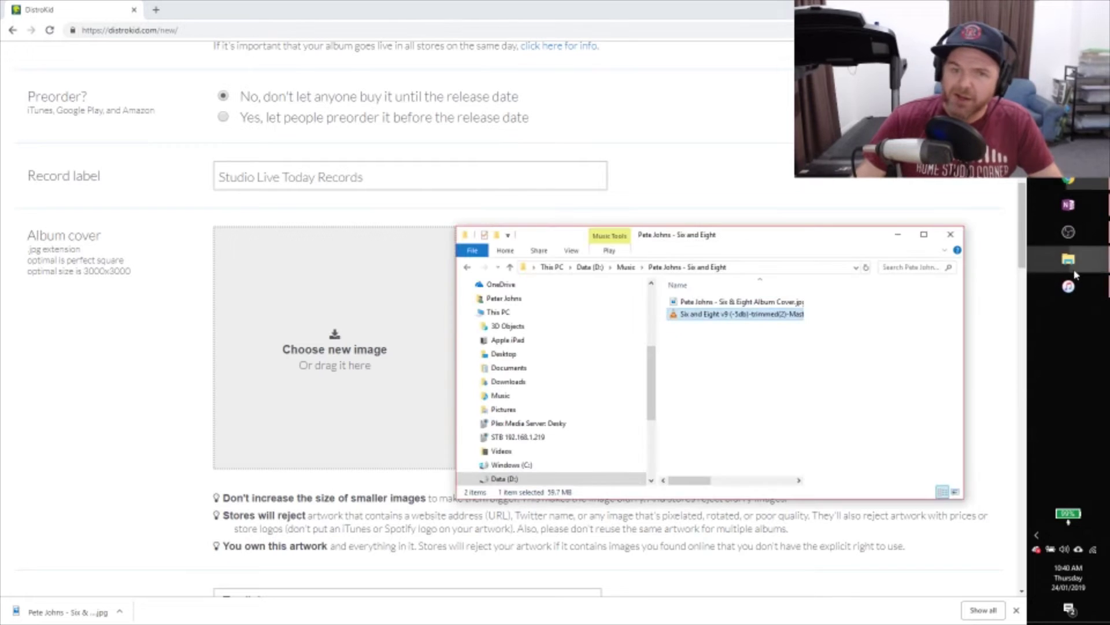
pyautogui.moveTo(715, 237); pyautogui.dragTo(773, 223)
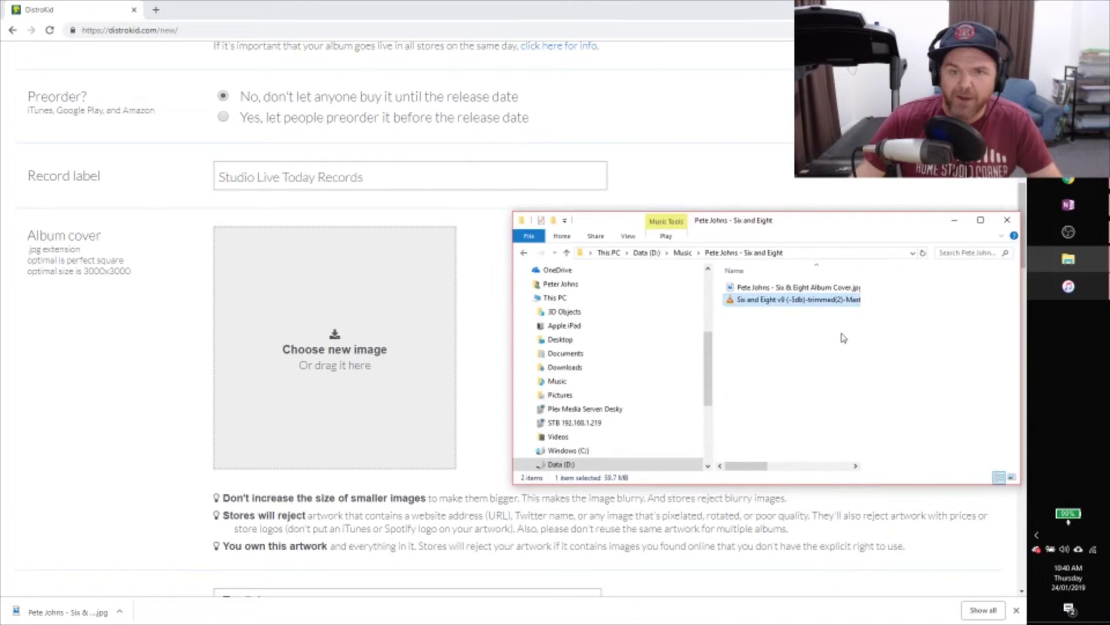
pyautogui.click(771, 287)
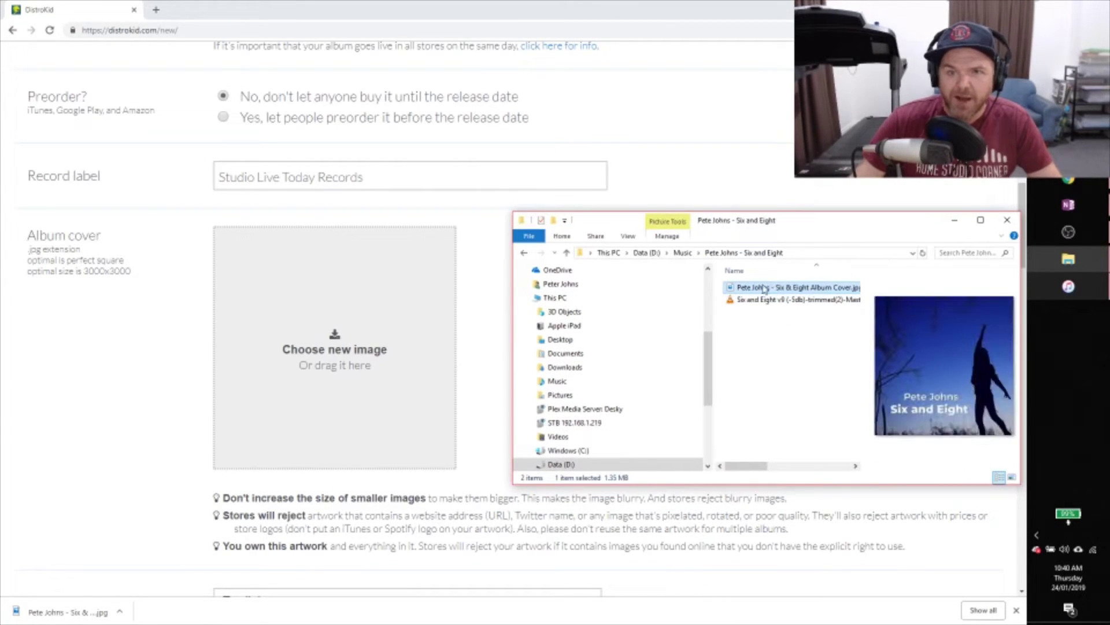
pyautogui.moveTo(772, 290); pyautogui.dragTo(326, 368)
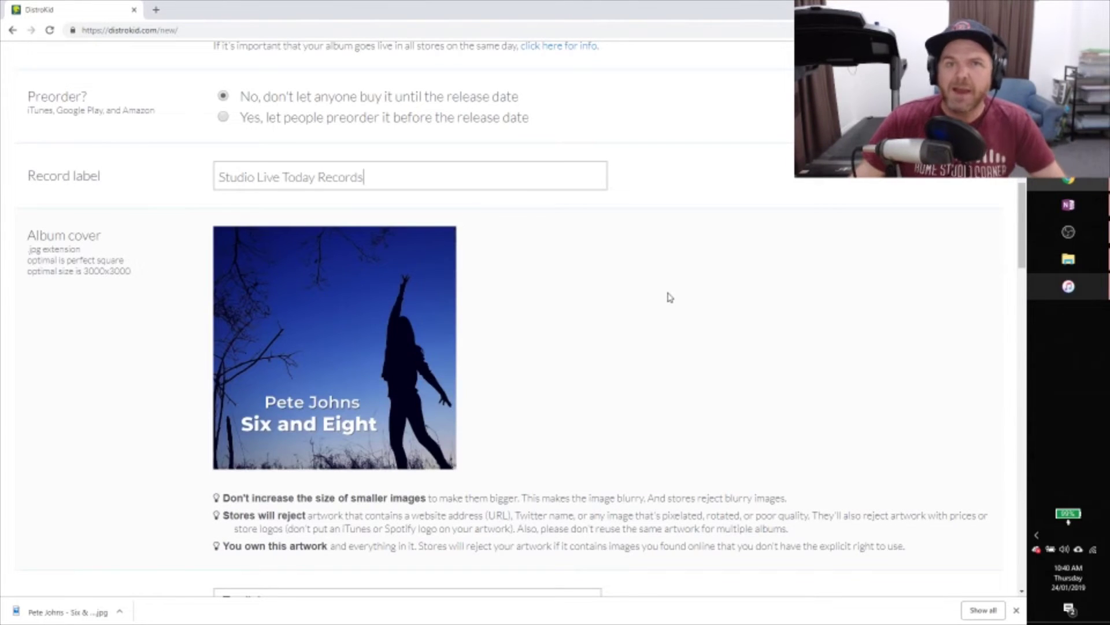
# - Set the primary genre to Folk and the secondary genre to Singer/Songwriter
pyautogui.scroll(-2, 642, 252)
pyautogui.scroll(-2, 619, 223)
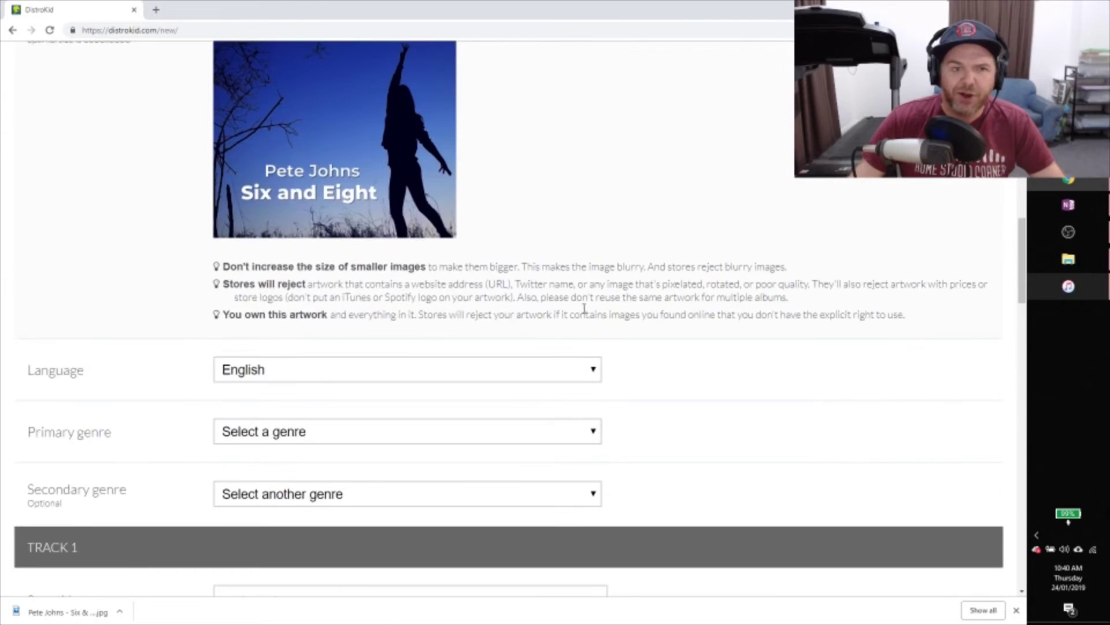
pyautogui.click(431, 435)
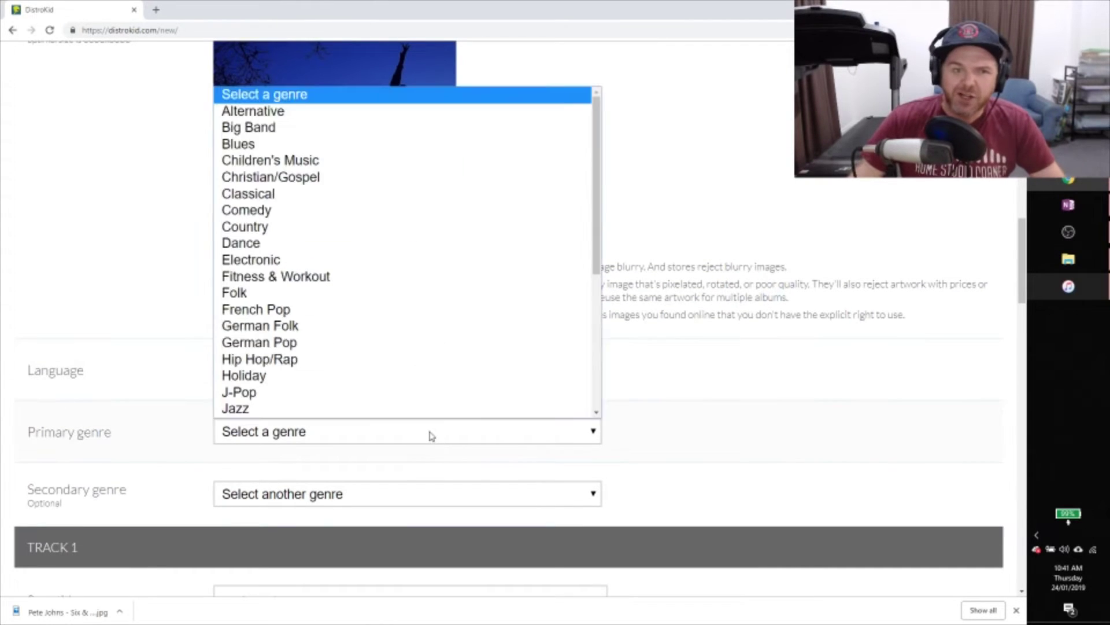
pyautogui.click(302, 292)
pyautogui.click(424, 497)
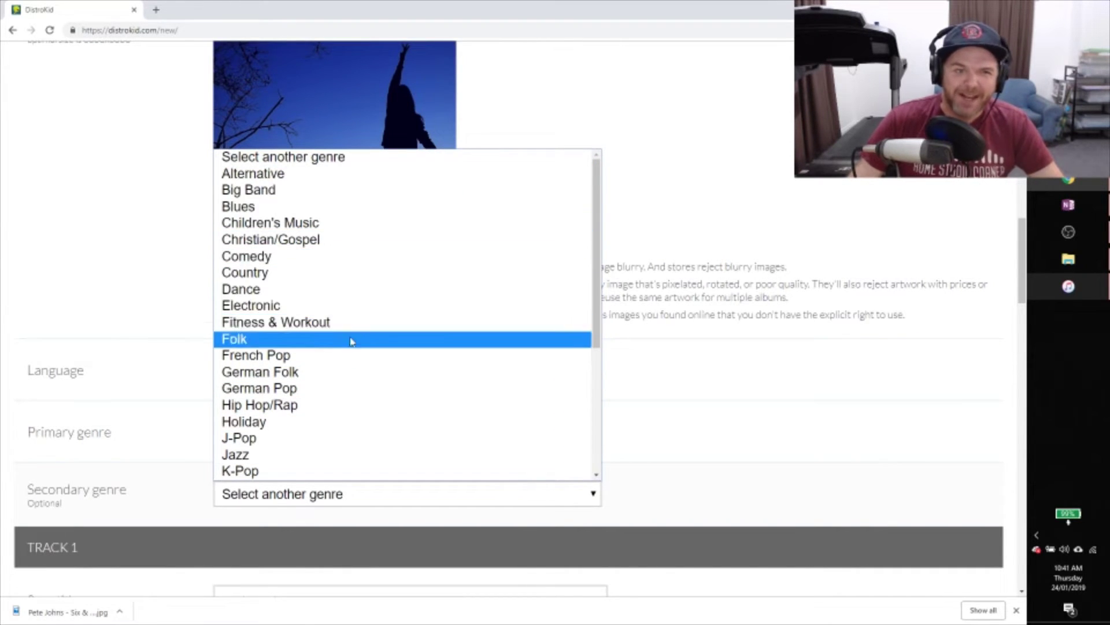
pyautogui.scroll(-4, 364, 336)
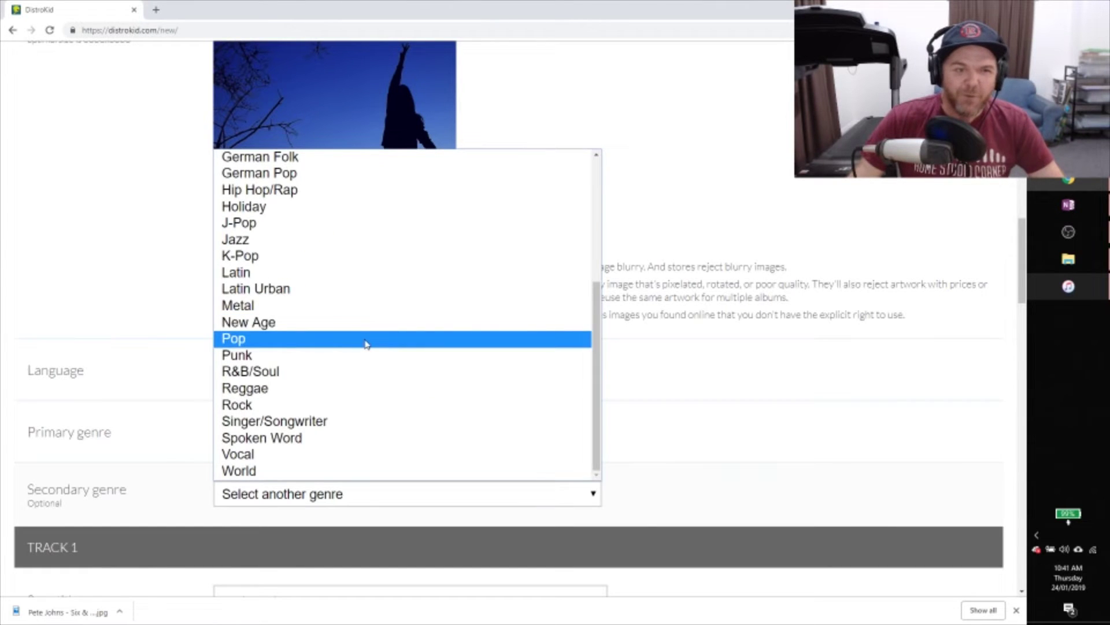
pyautogui.click(347, 421)
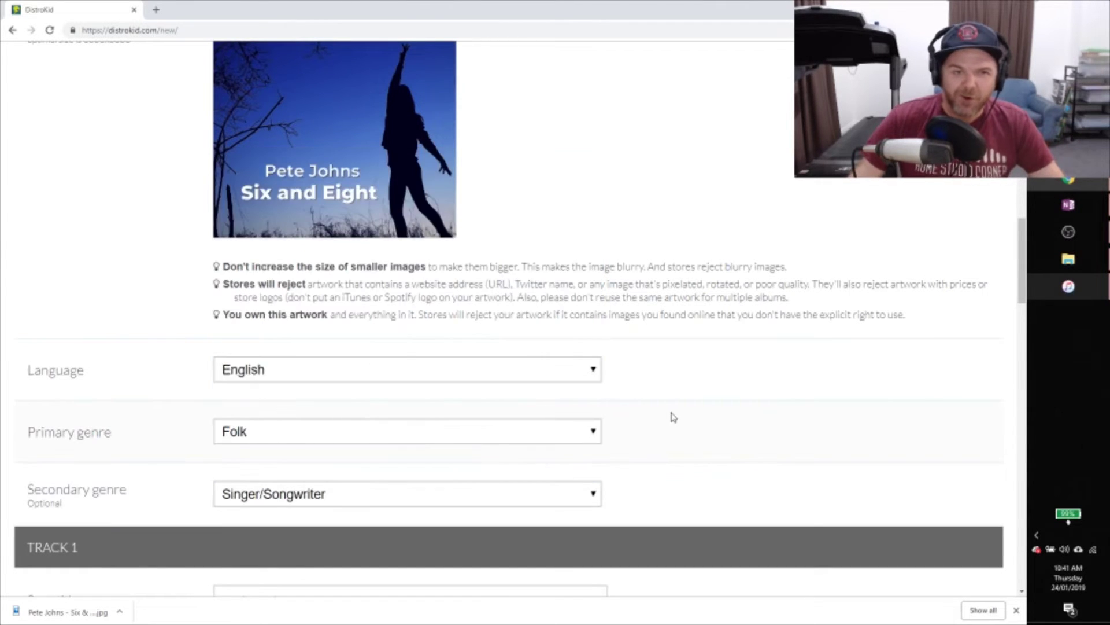
# - Swap the genres, making Singer/Songwriter the primary genre and Folk the secondary genre
pyautogui.scroll(-1, 716, 357)
pyautogui.click(591, 375)
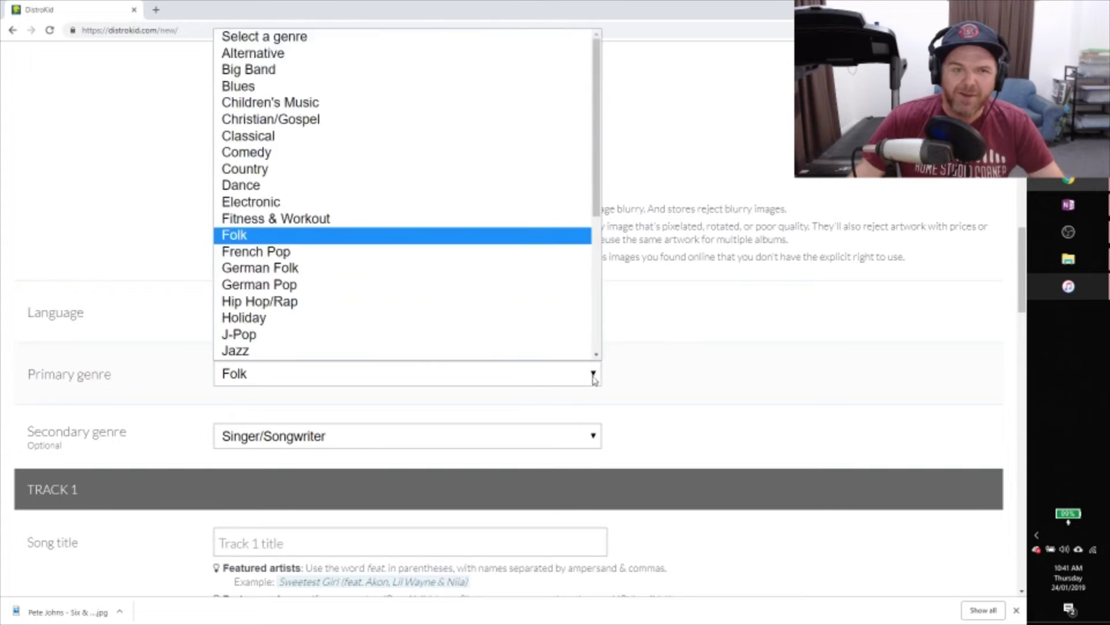
pyautogui.scroll(-4, 319, 298)
pyautogui.click(318, 285)
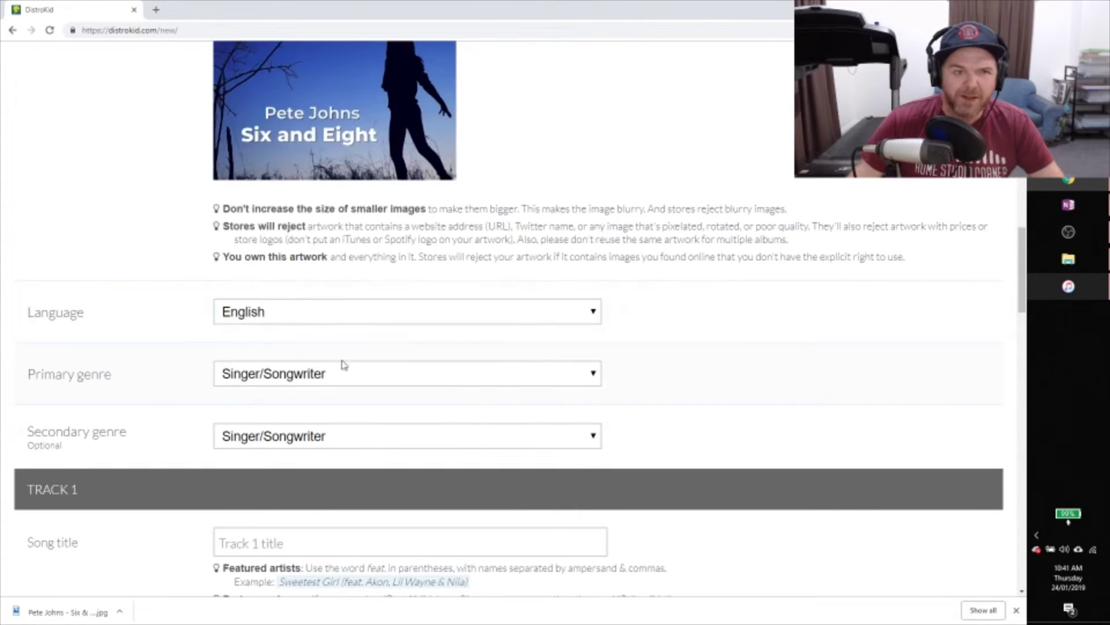
pyautogui.click(371, 431)
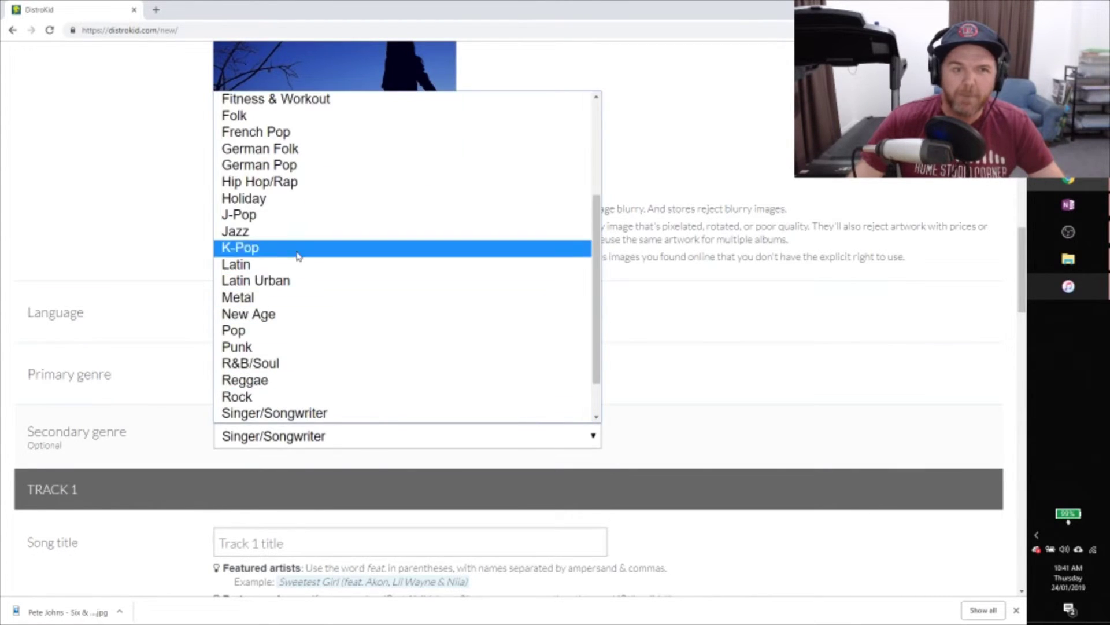
pyautogui.scroll(3, 300, 256)
pyautogui.click(301, 282)
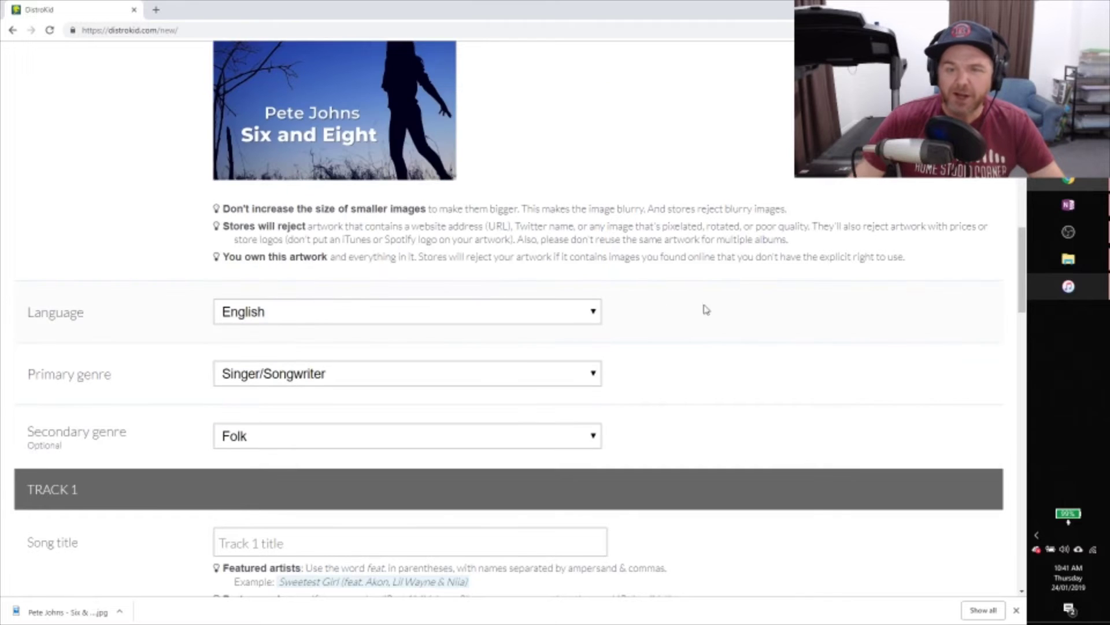
# - Enter Six and Eight as the title of track 1 and check it against the title-case capitalization example
pyautogui.scroll(-3, 664, 293)
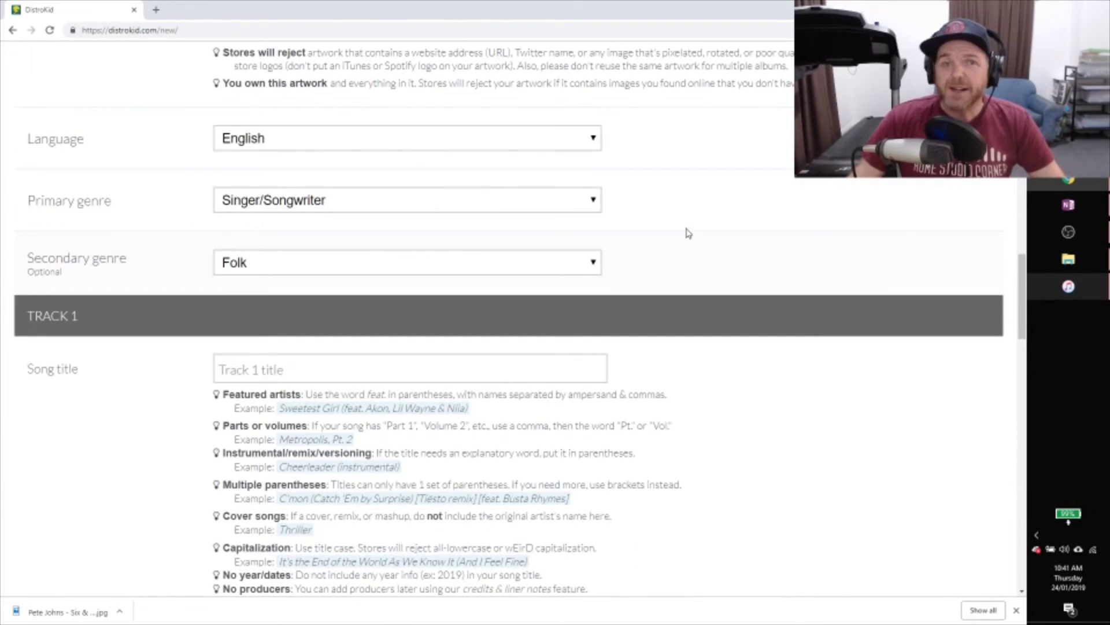
pyautogui.scroll(-2, 711, 169)
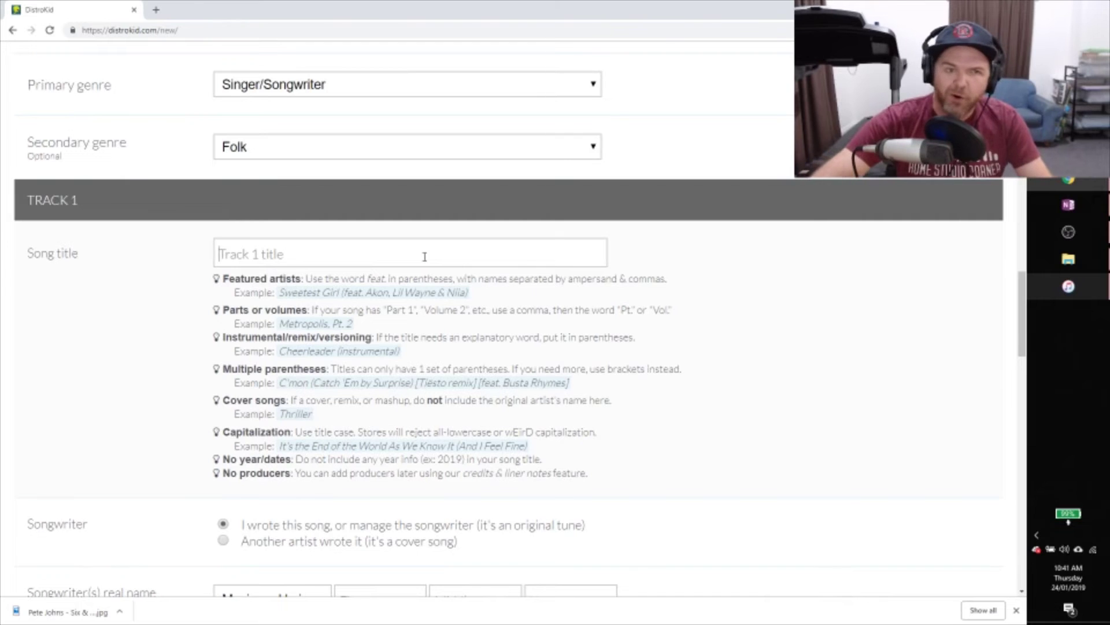
pyautogui.write('Six')
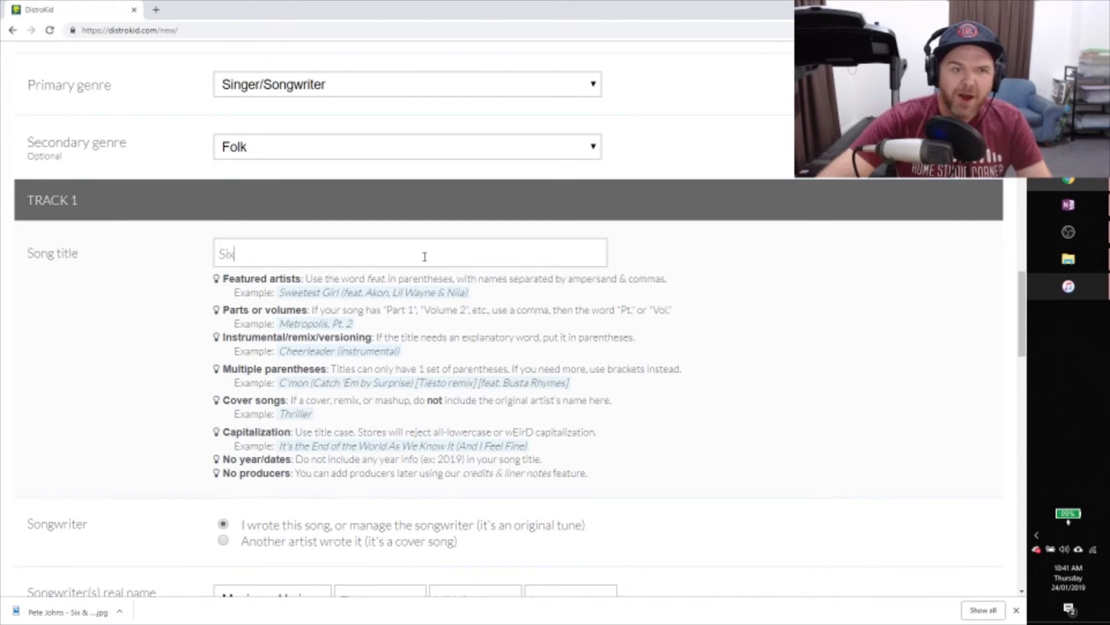
pyautogui.write(' and Eight')
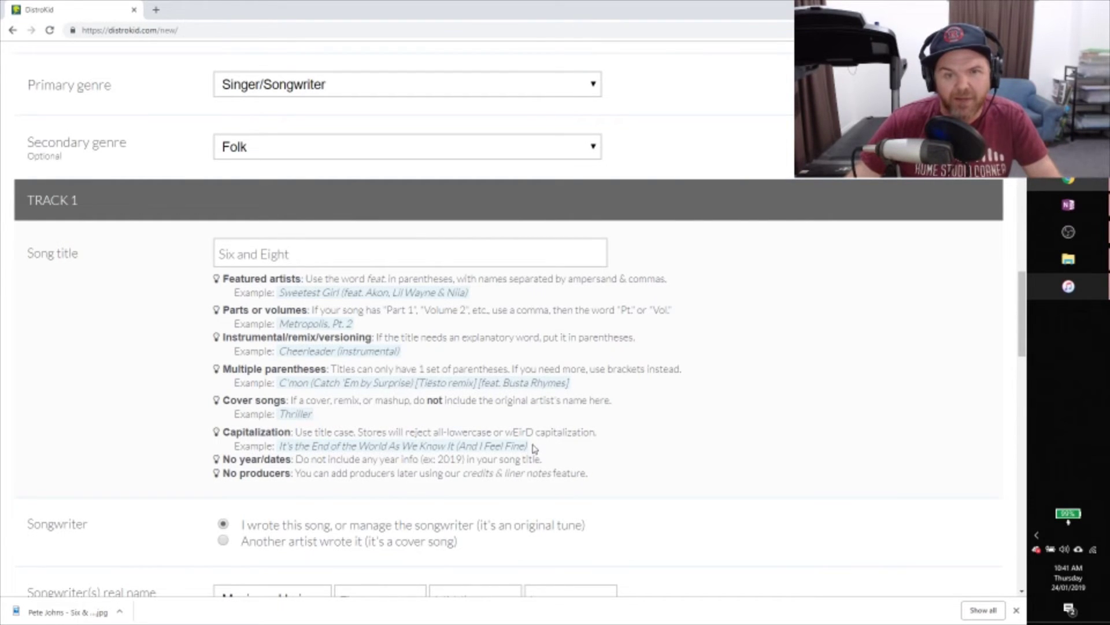
pyautogui.moveTo(531, 445); pyautogui.dragTo(287, 446)
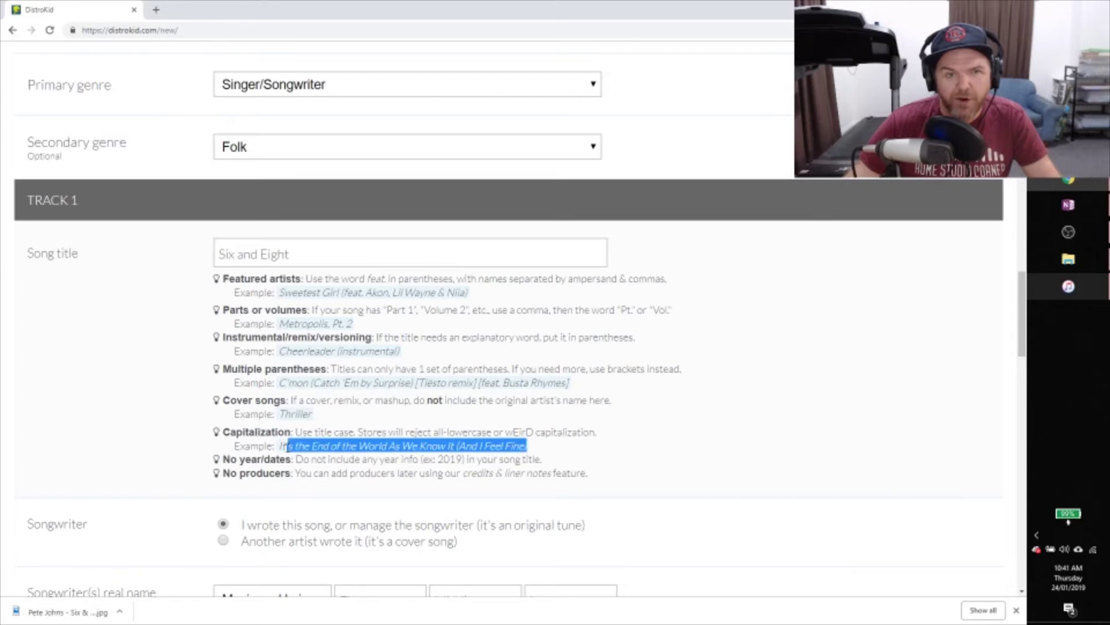
pyautogui.click(551, 450)
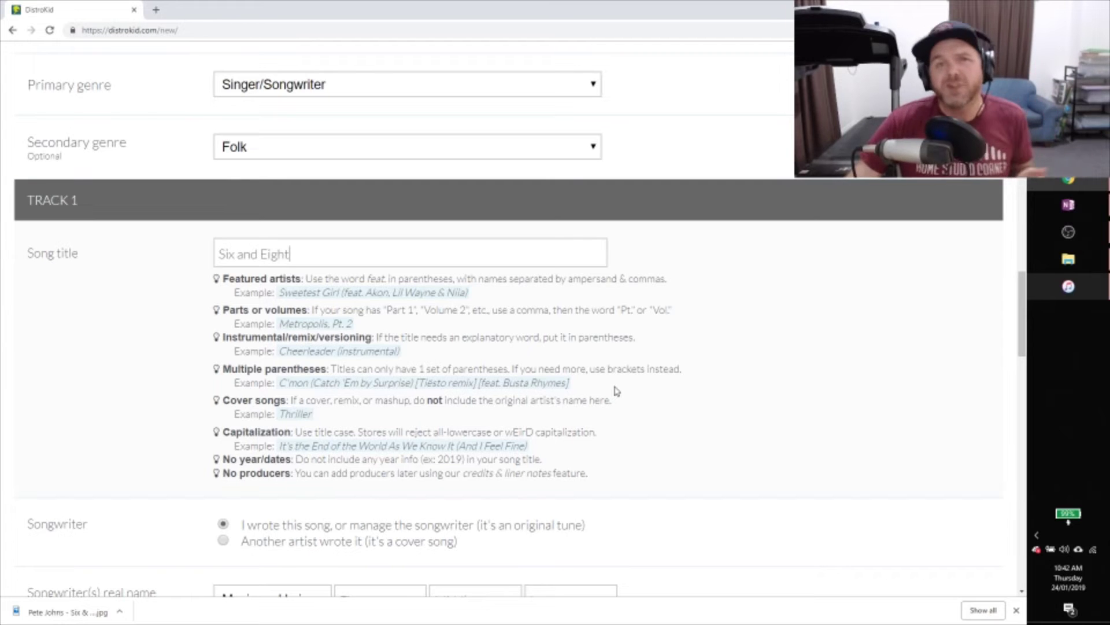
# - Enter the songwriter's real first and last name for track 1, leaving the middle name blank
pyautogui.scroll(-1, 638, 340)
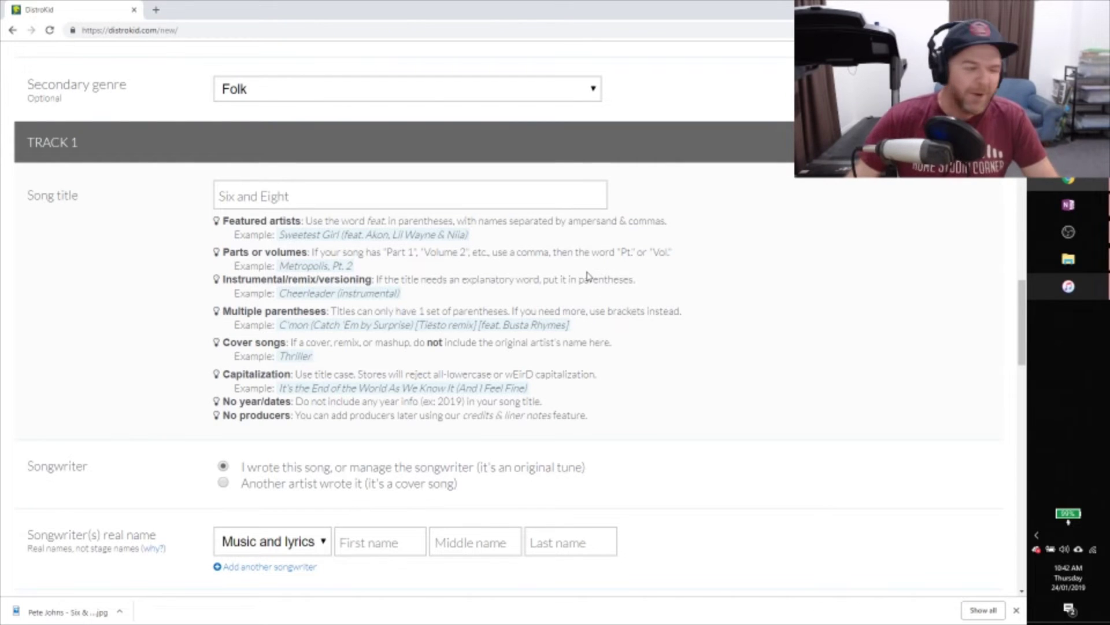
pyautogui.scroll(-1, 607, 279)
pyautogui.scroll(1, 605, 280)
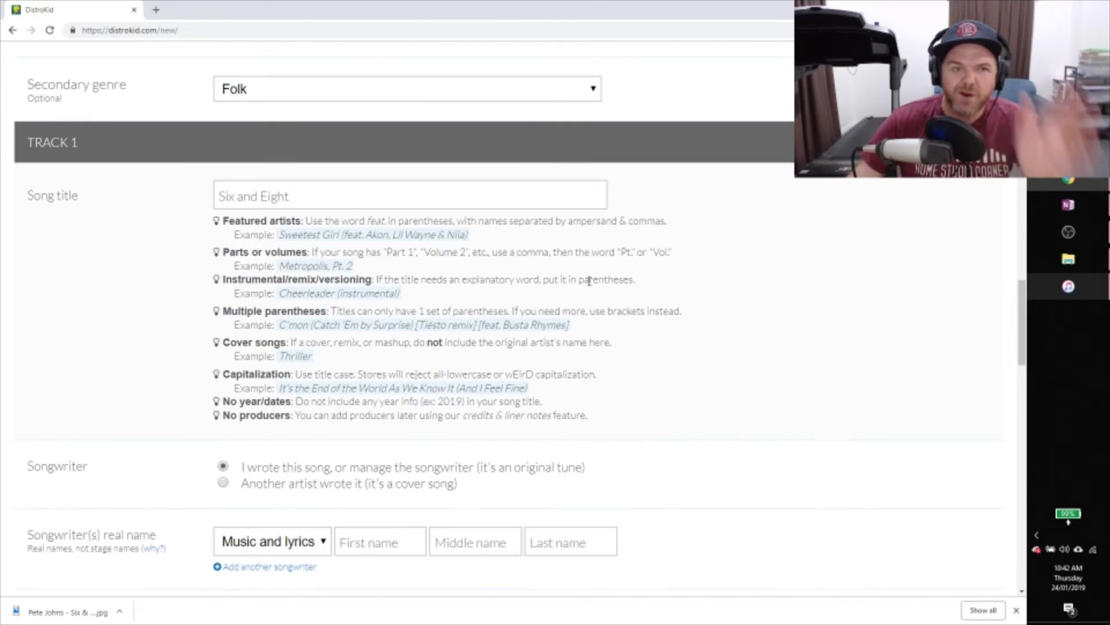
pyautogui.scroll(-2, 688, 322)
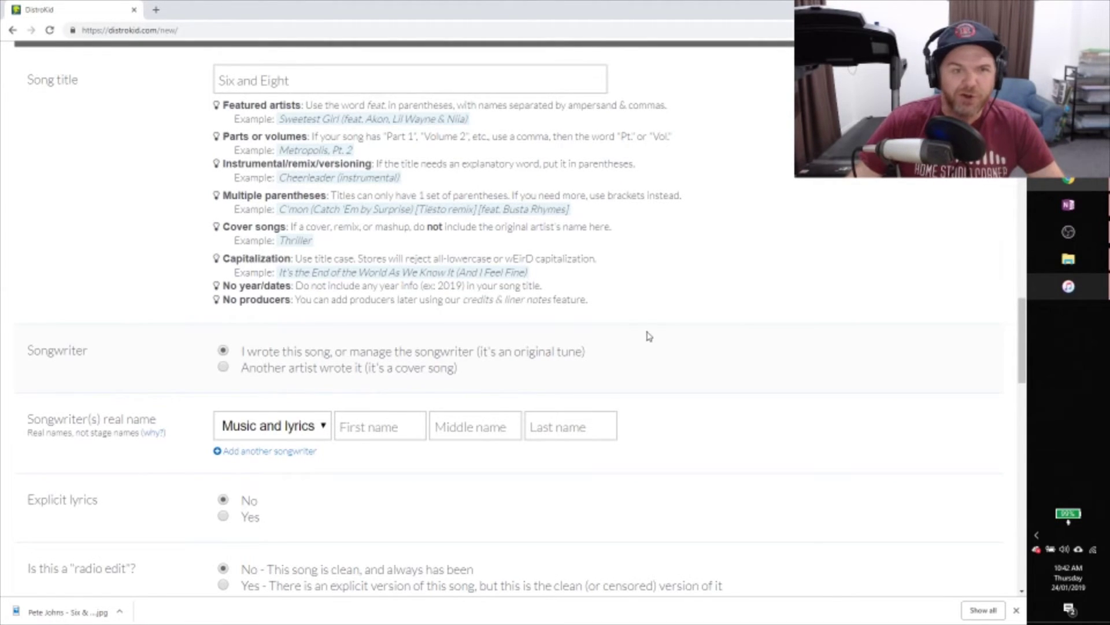
pyautogui.scroll(-1, 647, 333)
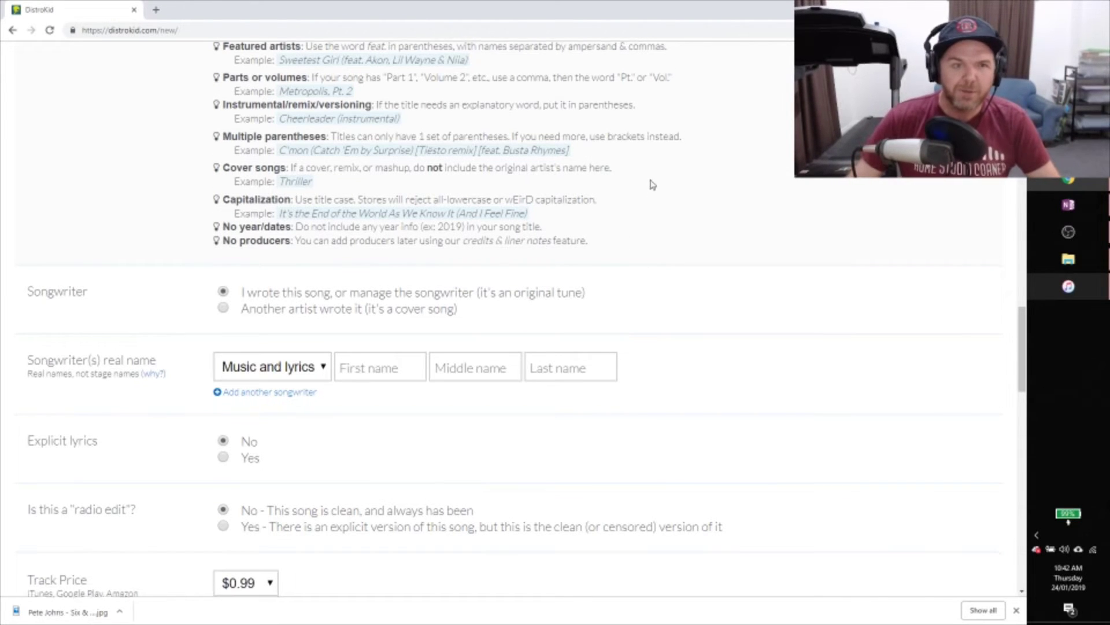
pyautogui.scroll(-1, 652, 183)
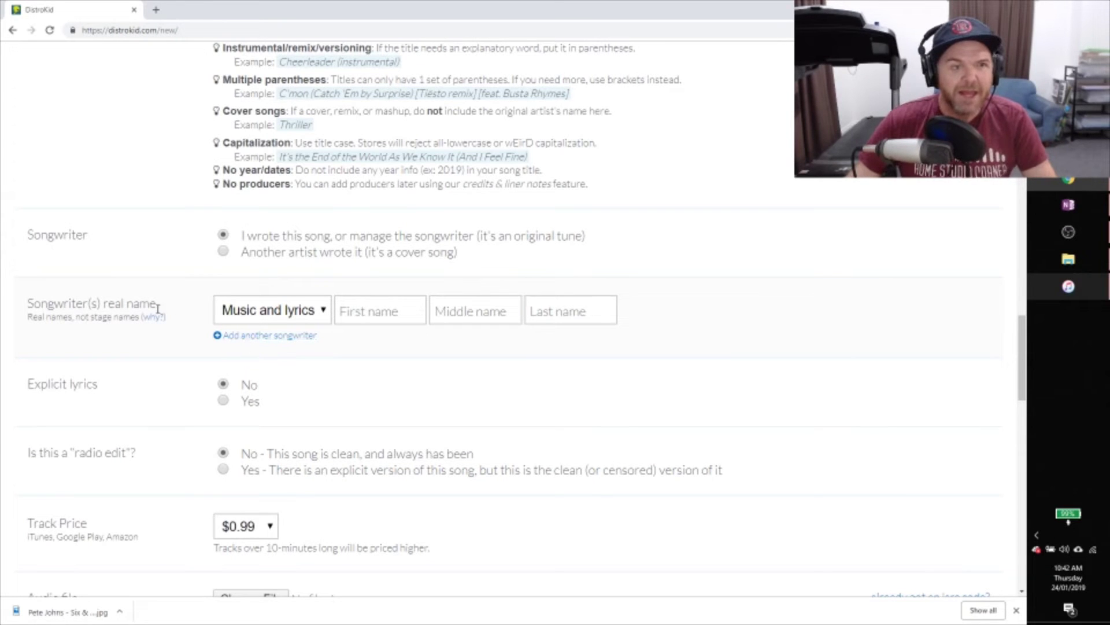
pyautogui.click(374, 311)
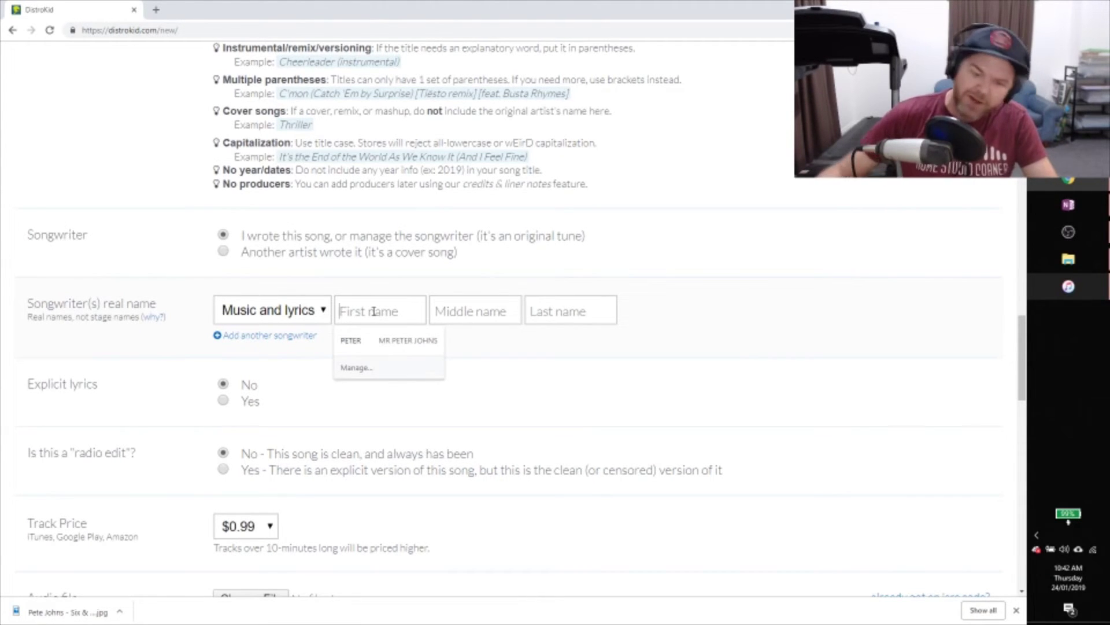
pyautogui.write('Peter')
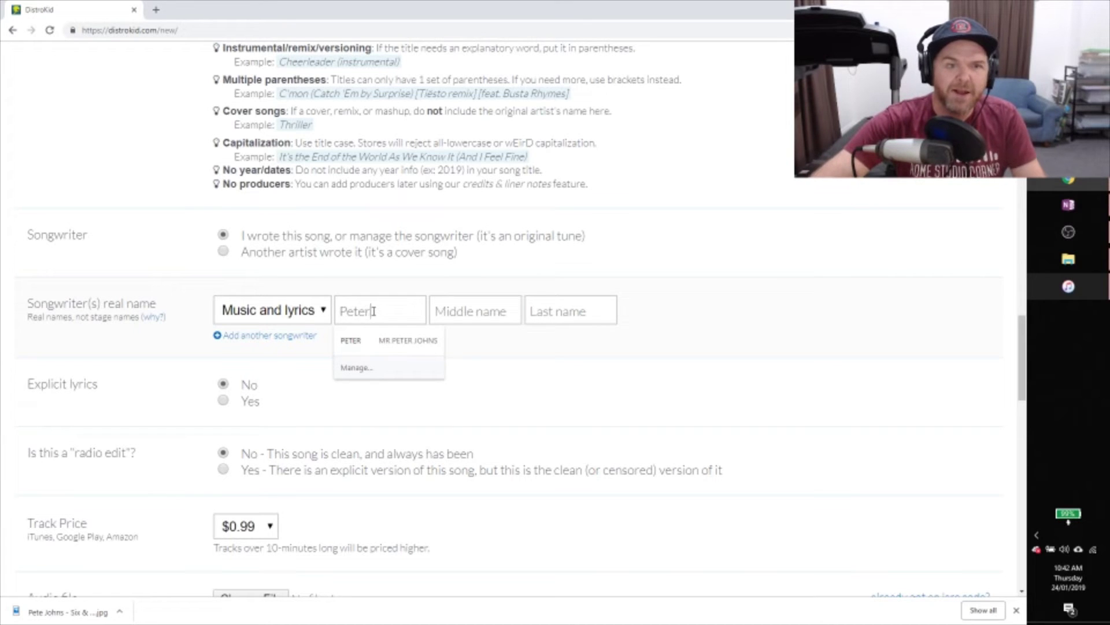
pyautogui.press('Tab')
pyautogui.write('Johns')
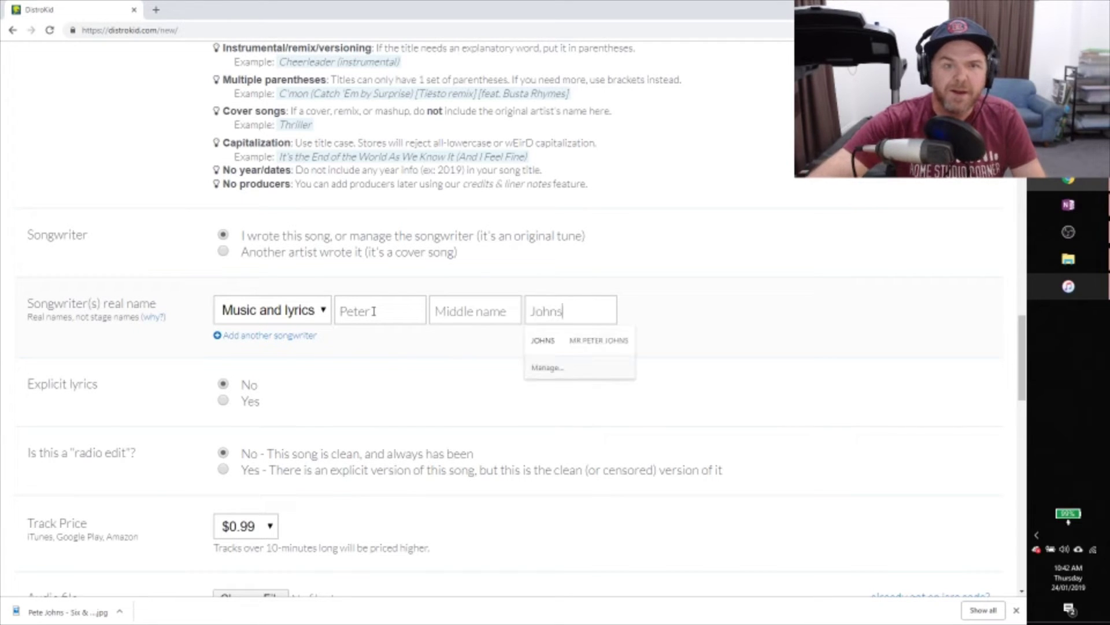
pyautogui.press('Tab')
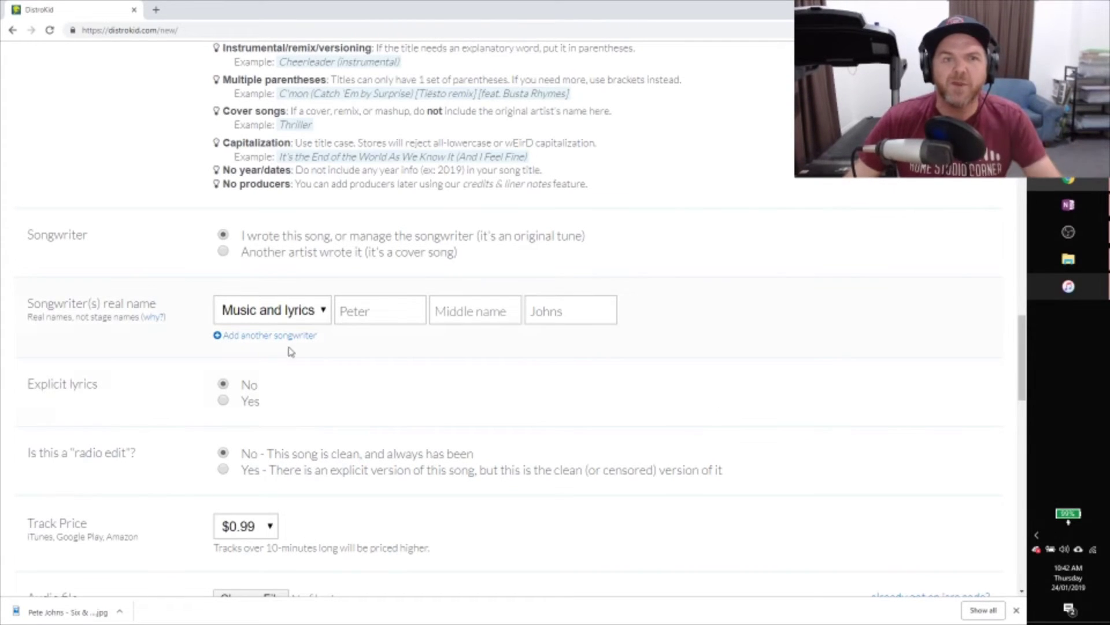
pyautogui.click(253, 338)
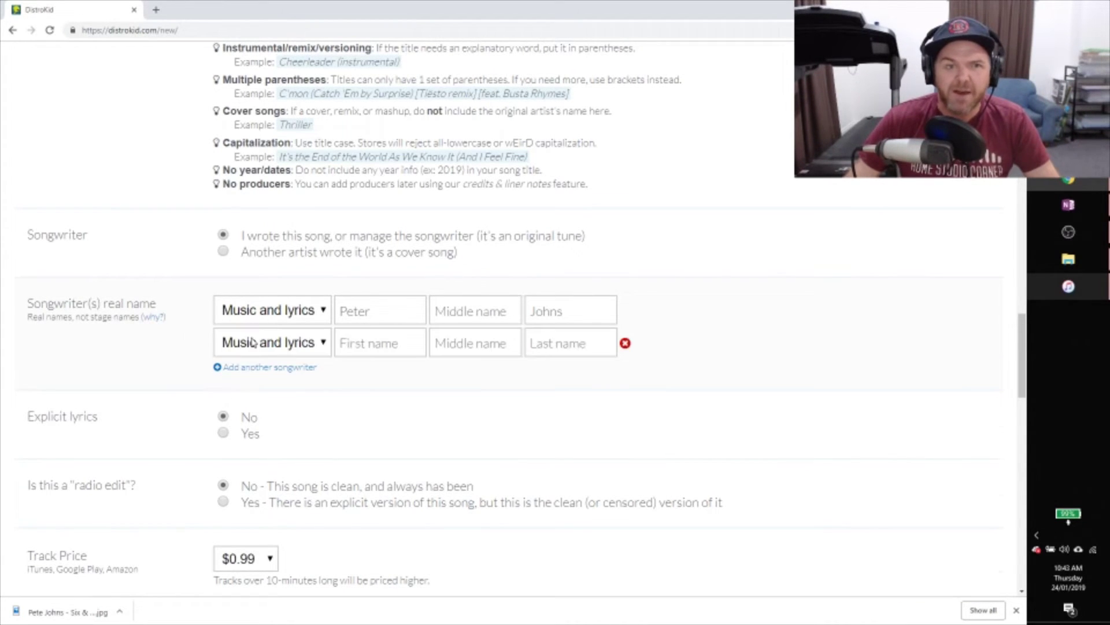
pyautogui.click(284, 350)
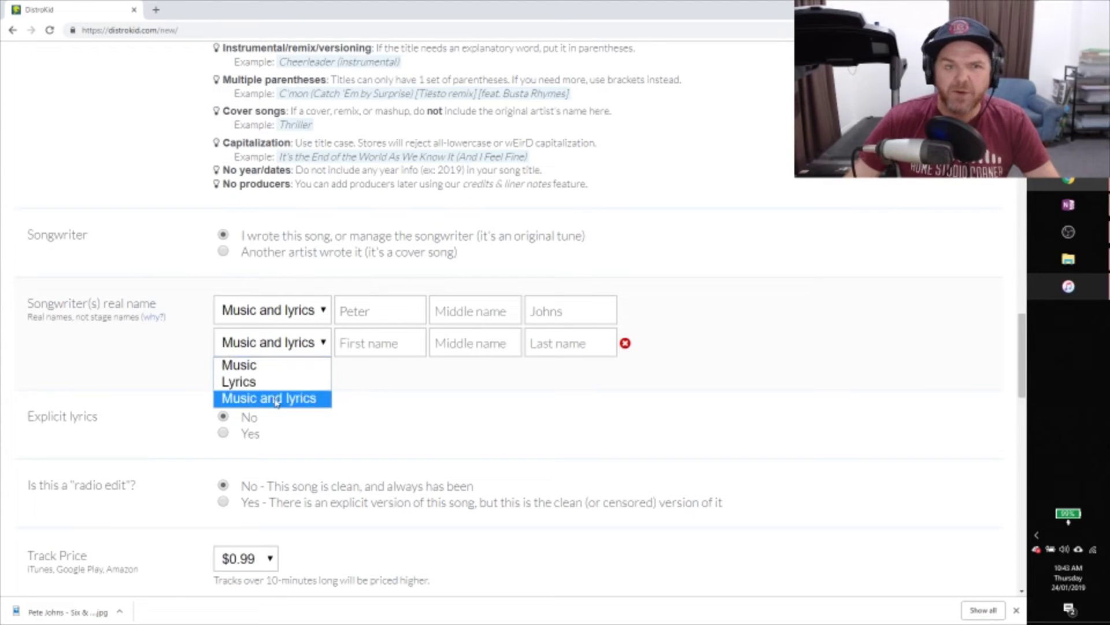
pyautogui.click(706, 314)
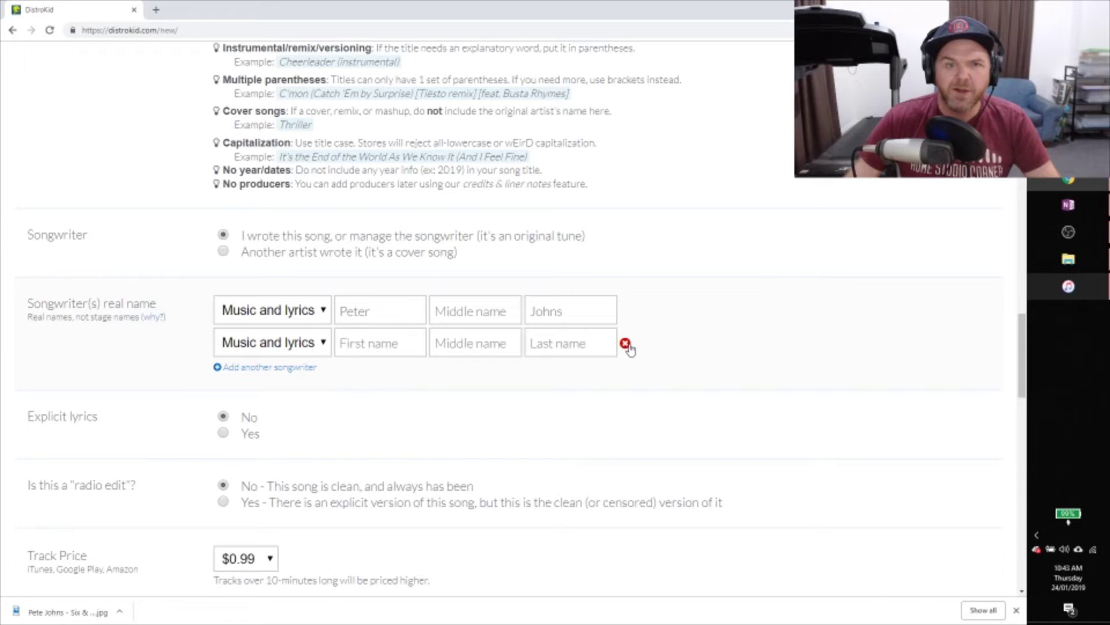
pyautogui.click(625, 344)
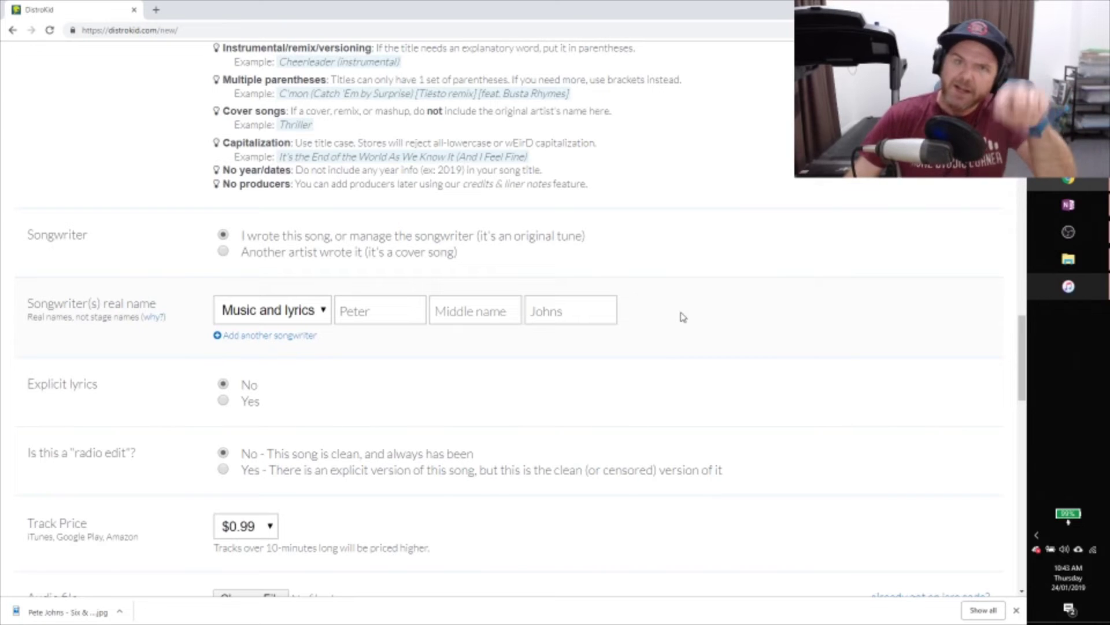
# - Review the explicit-lyrics and radio-edit settings and choose $0.99 as the track price
pyautogui.scroll(-1, 673, 297)
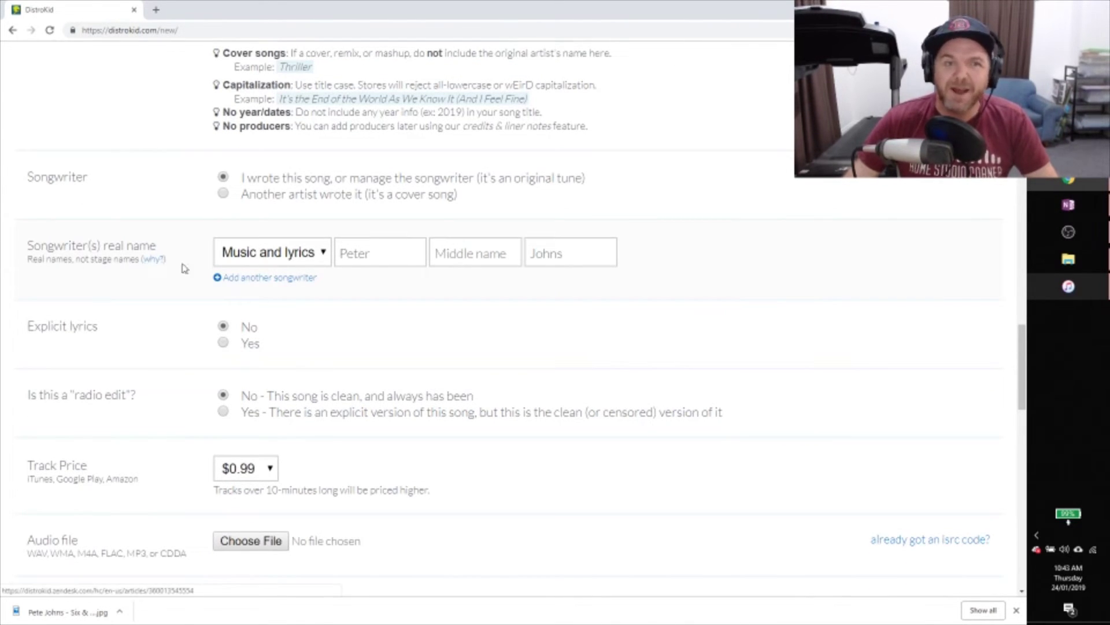
pyautogui.scroll(-1, 715, 254)
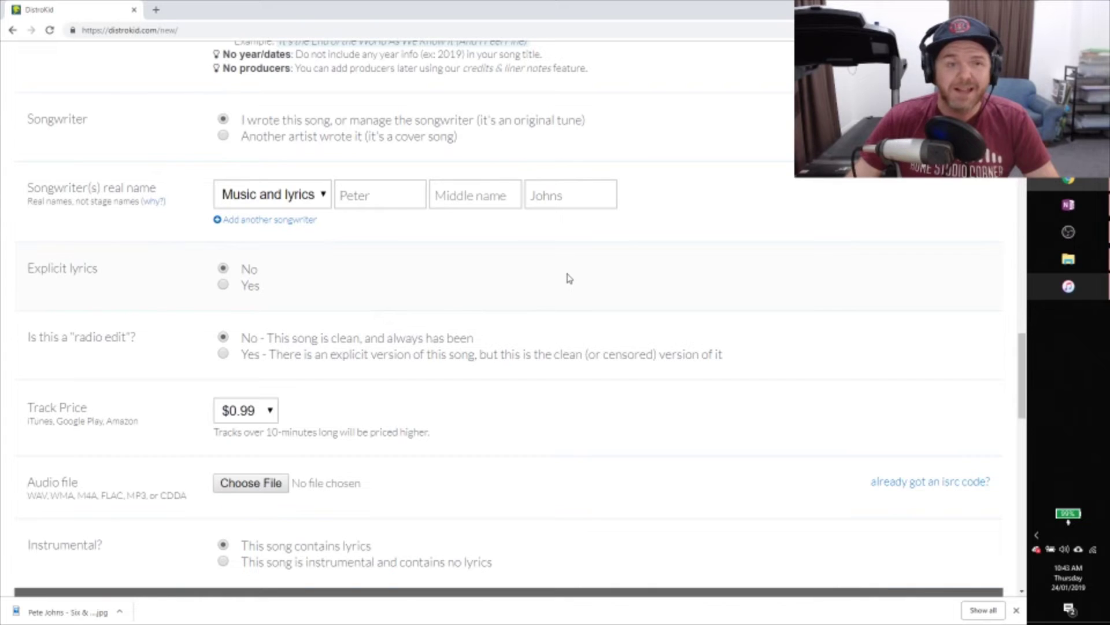
pyautogui.scroll(-1, 569, 278)
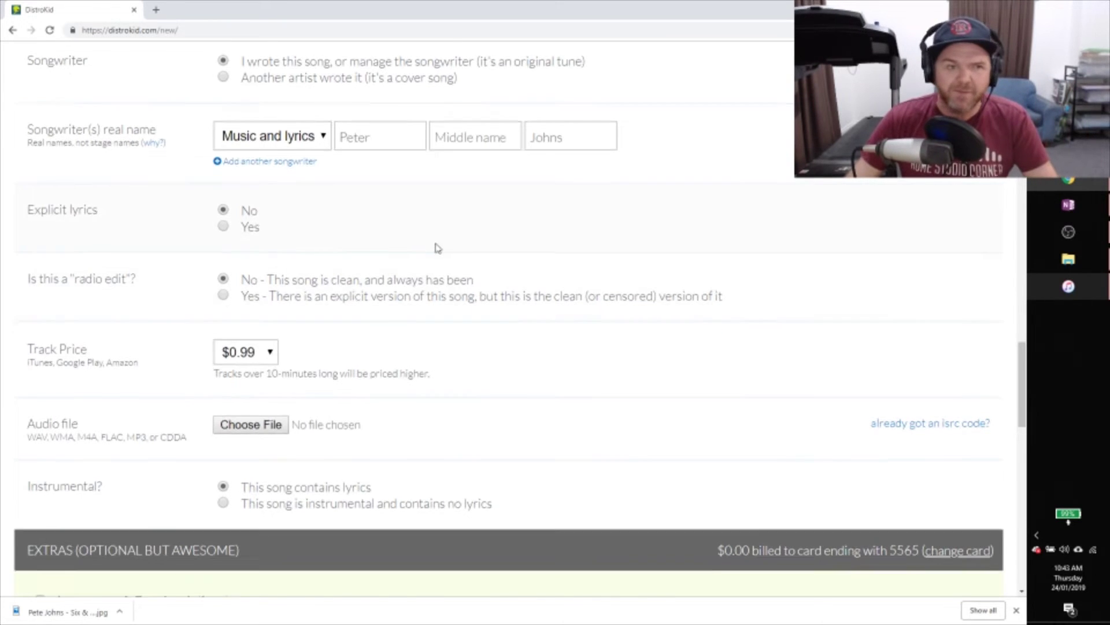
pyautogui.scroll(-1, 424, 304)
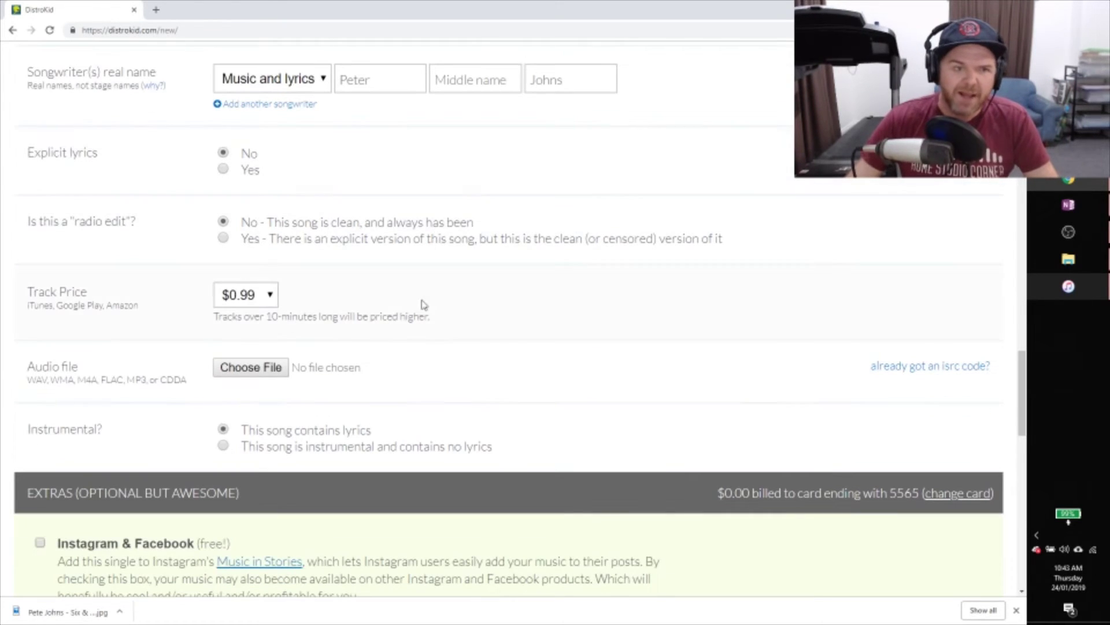
pyautogui.click(272, 296)
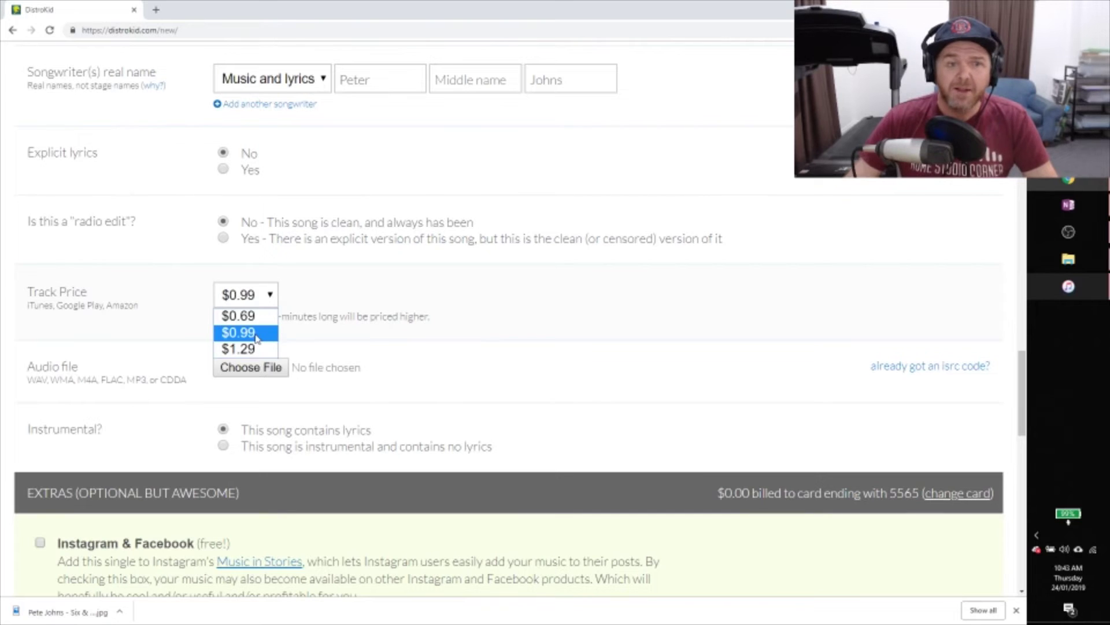
pyautogui.click(257, 334)
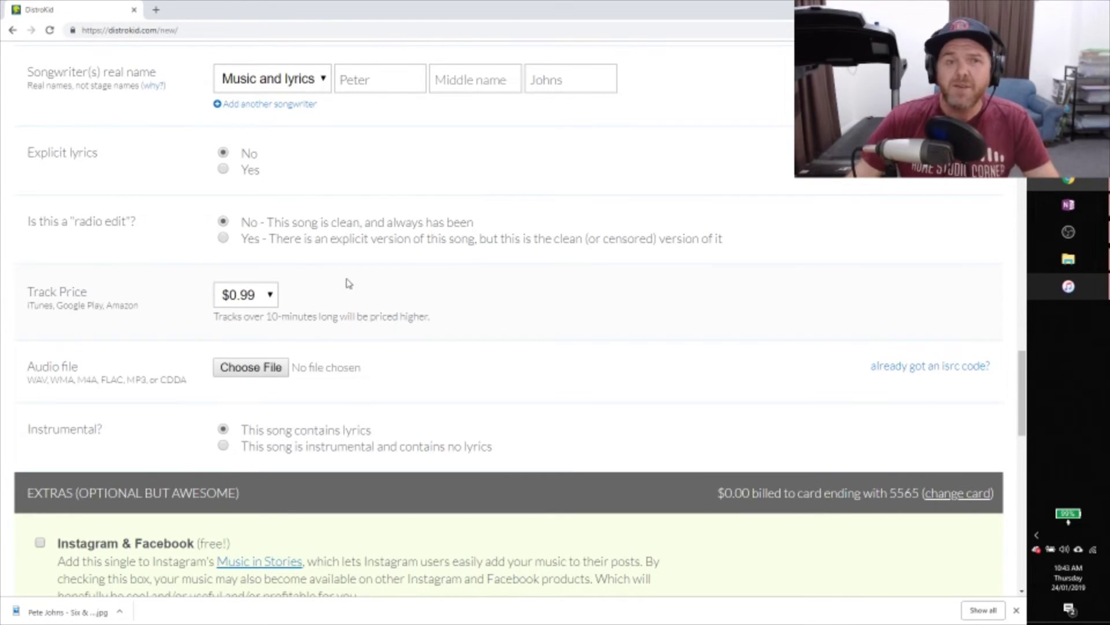
pyautogui.click(273, 296)
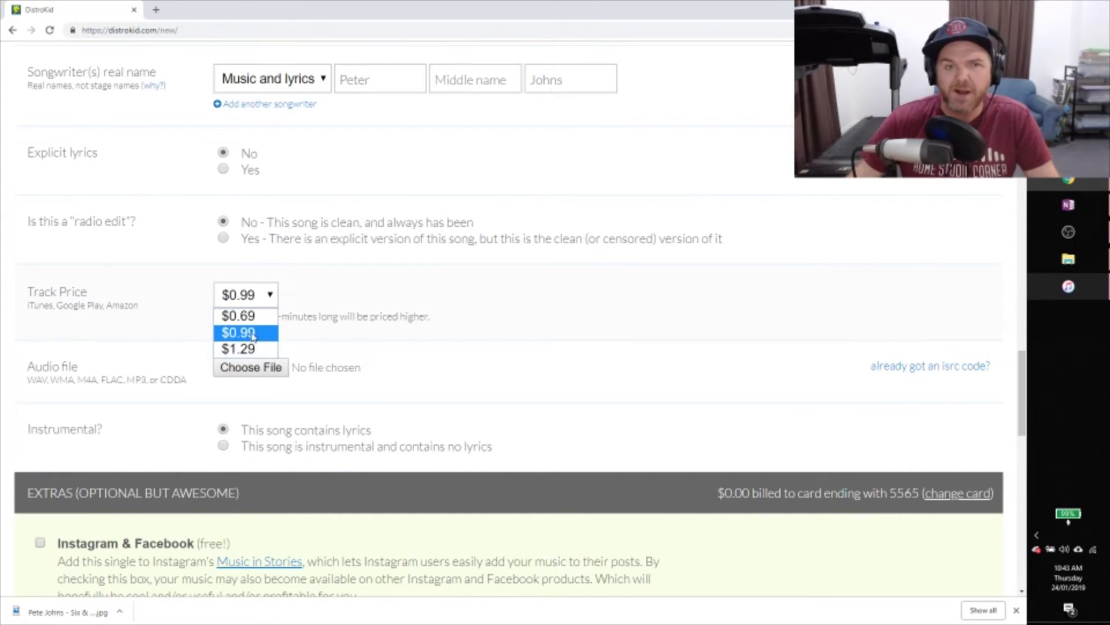
pyautogui.click(253, 333)
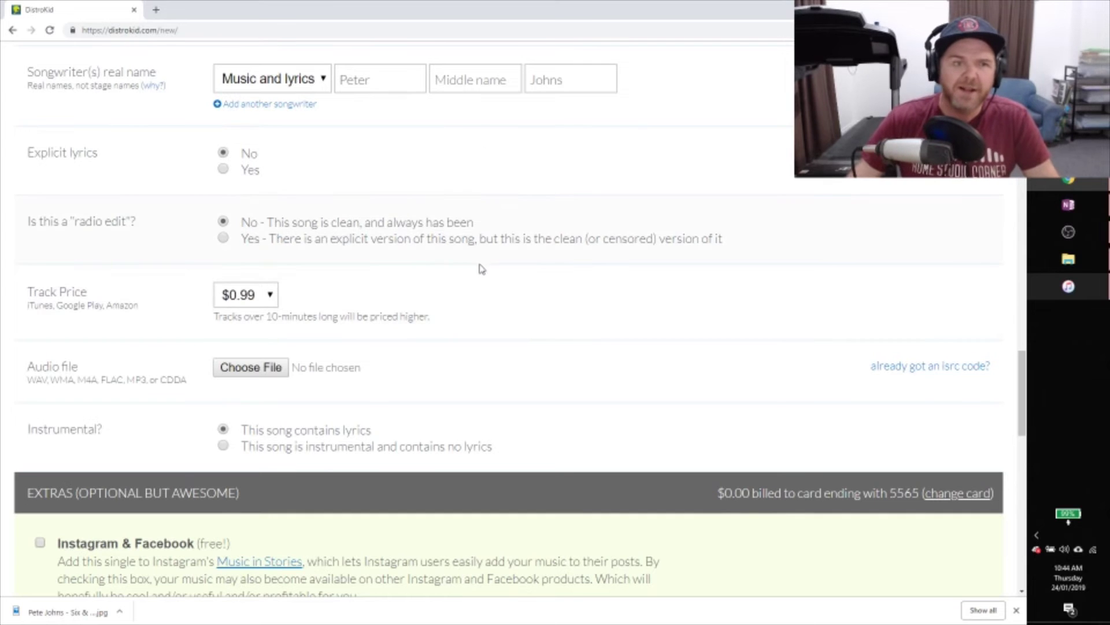
# - Attach Six and Eight v9 (-5db)-trimmed(2)-Mastered.wav from the Six and Eight music folder as track 1's audio file
pyautogui.scroll(-2, 481, 269)
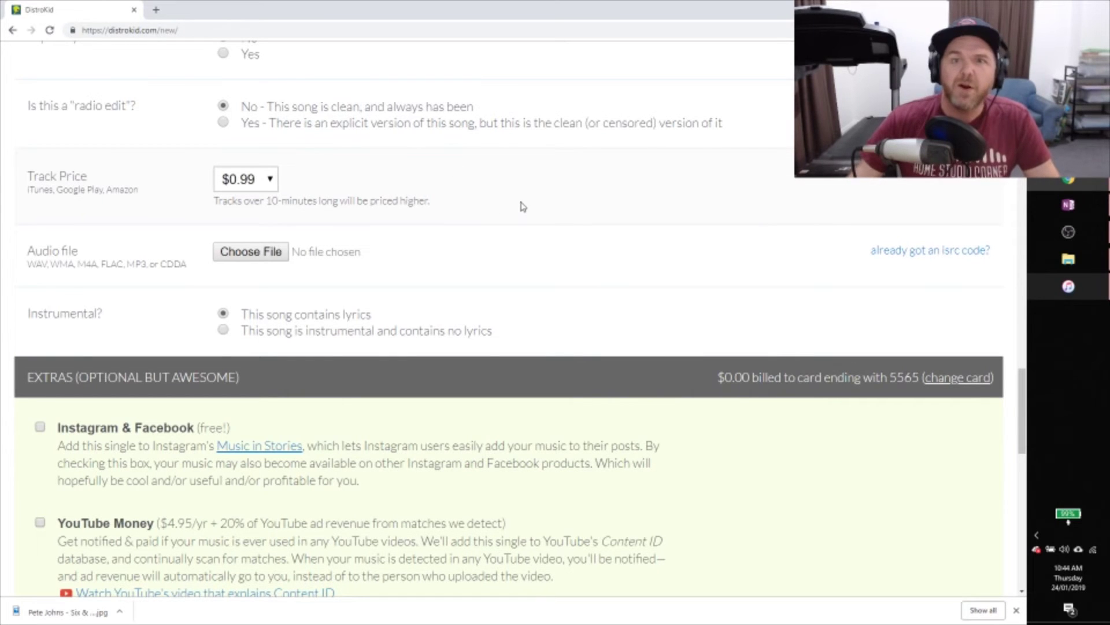
pyautogui.click(252, 254)
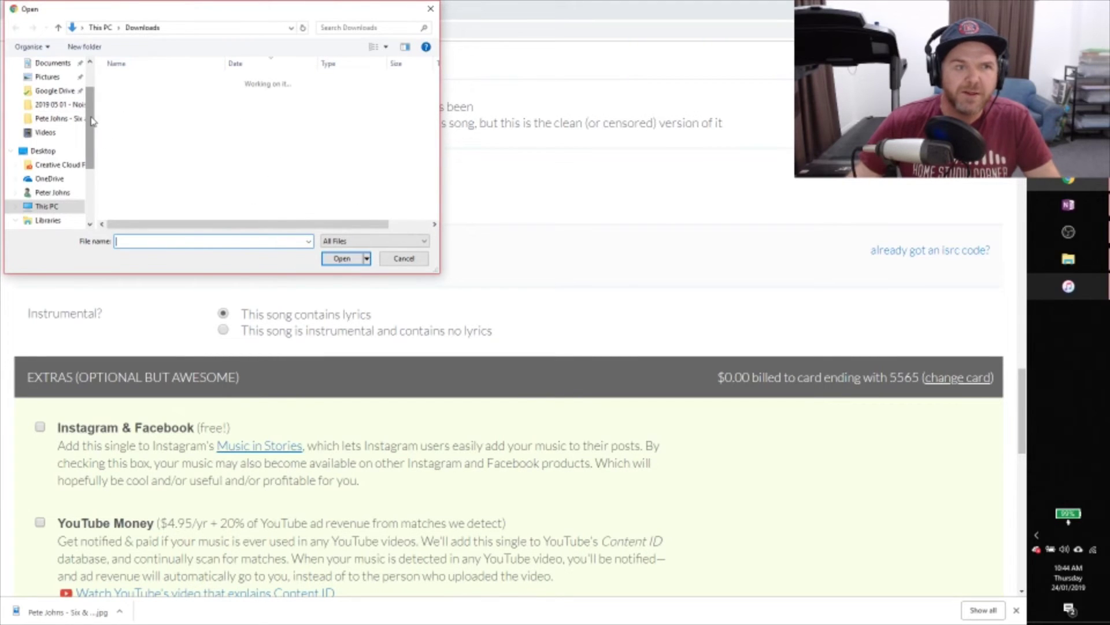
pyautogui.click(51, 118)
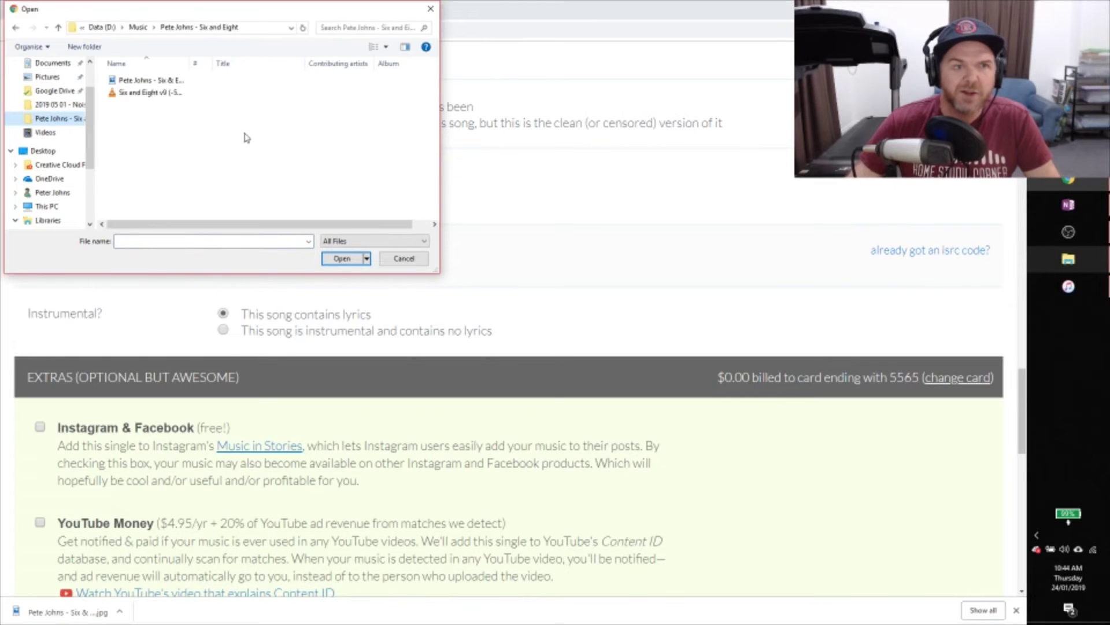
pyautogui.moveTo(190, 63); pyautogui.dragTo(322, 59)
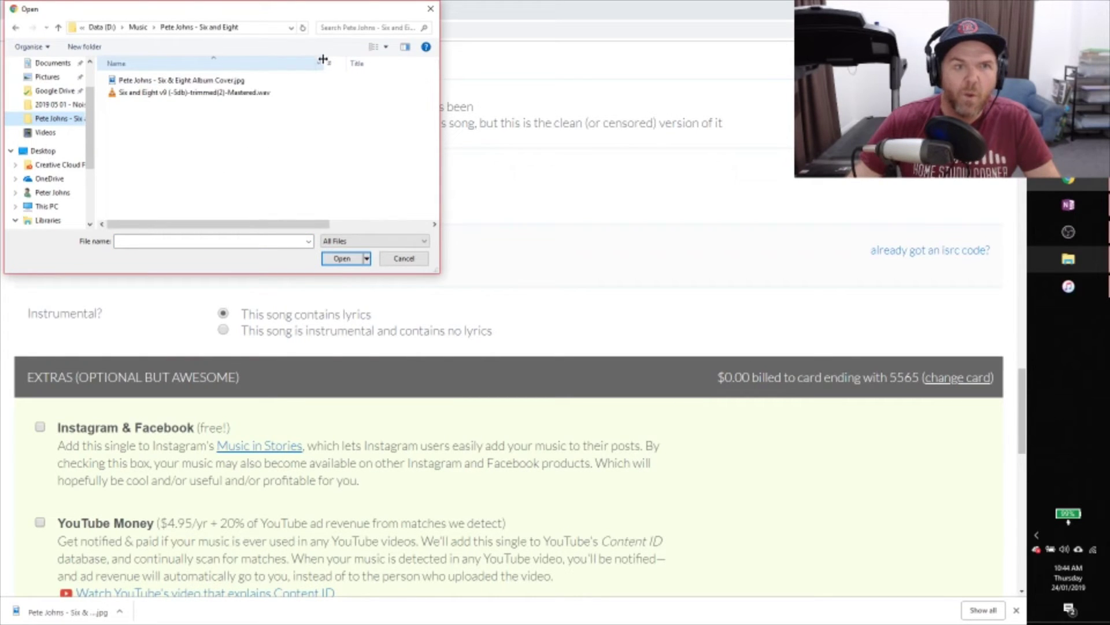
pyautogui.hscroll(3, 246, 213)
pyautogui.hscroll(-3, 246, 212)
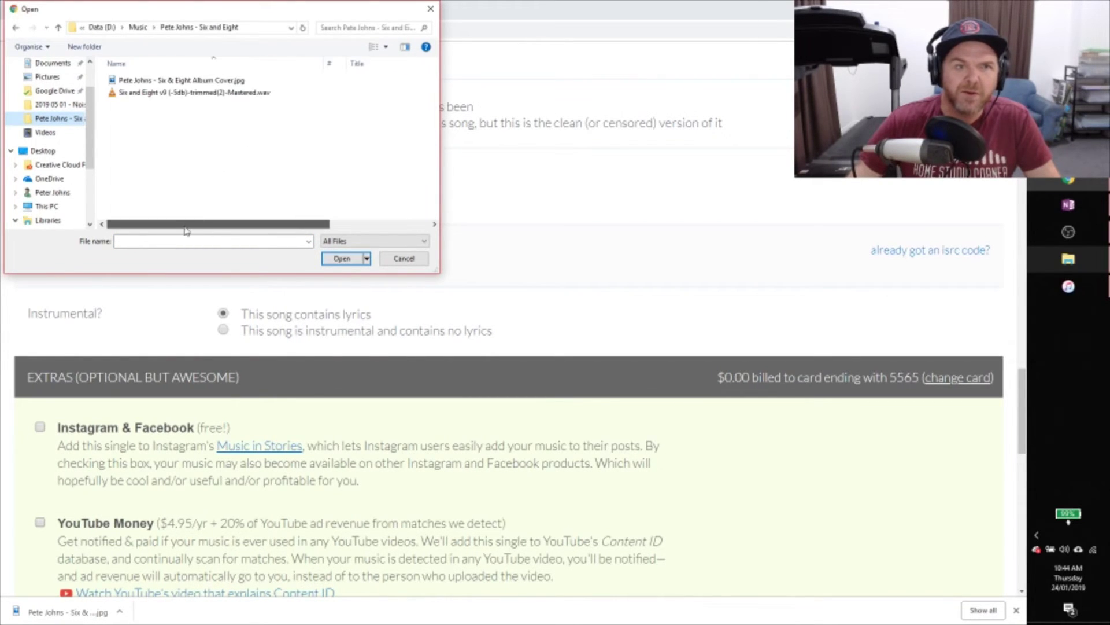
pyautogui.click(177, 96)
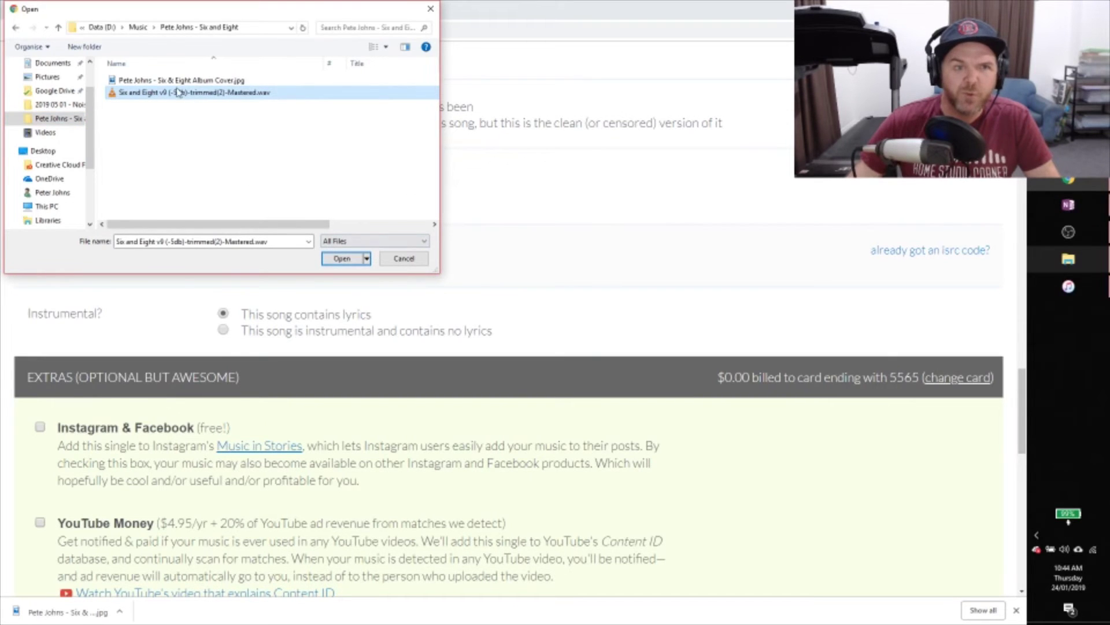
pyautogui.click(365, 258)
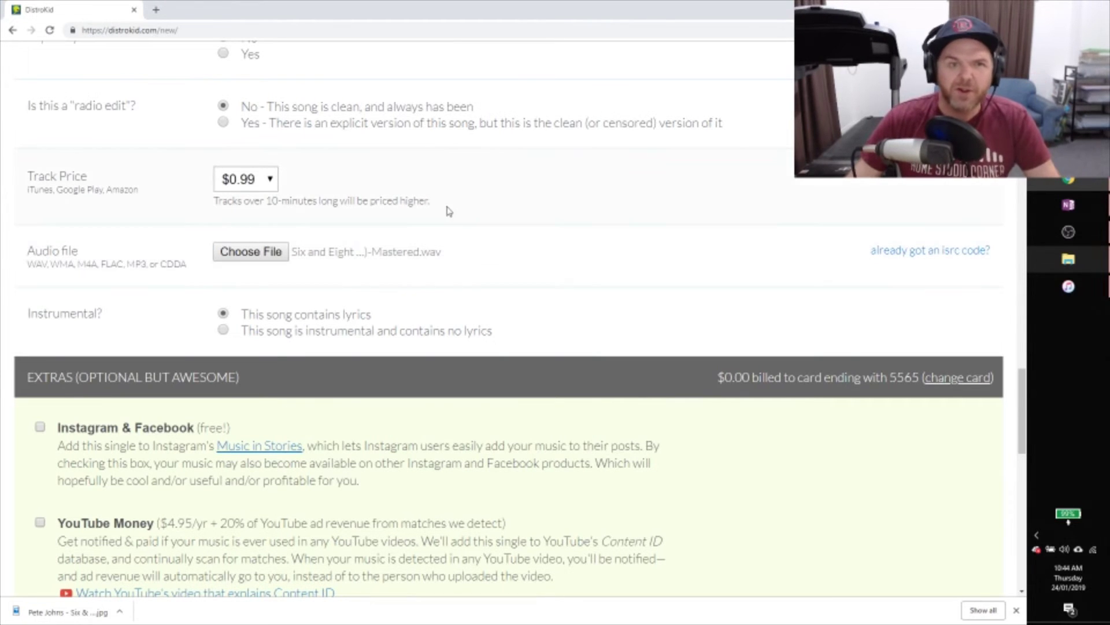
# - Enable the free Instagram & Facebook extra for the single and review the paid extras
pyautogui.scroll(-1, 484, 200)
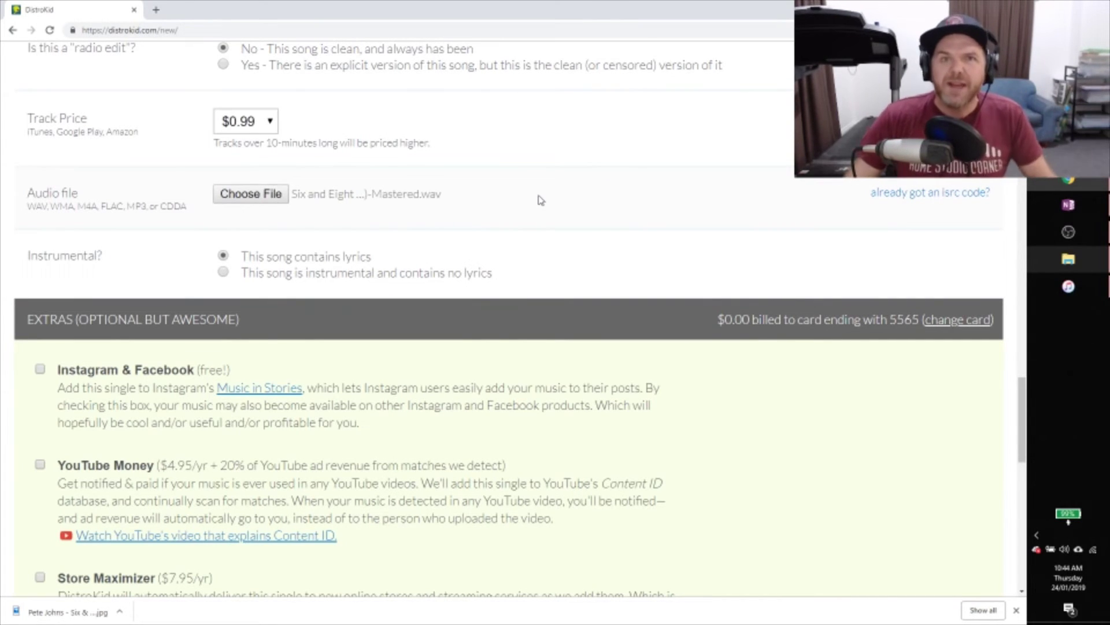
pyautogui.scroll(1, 550, 199)
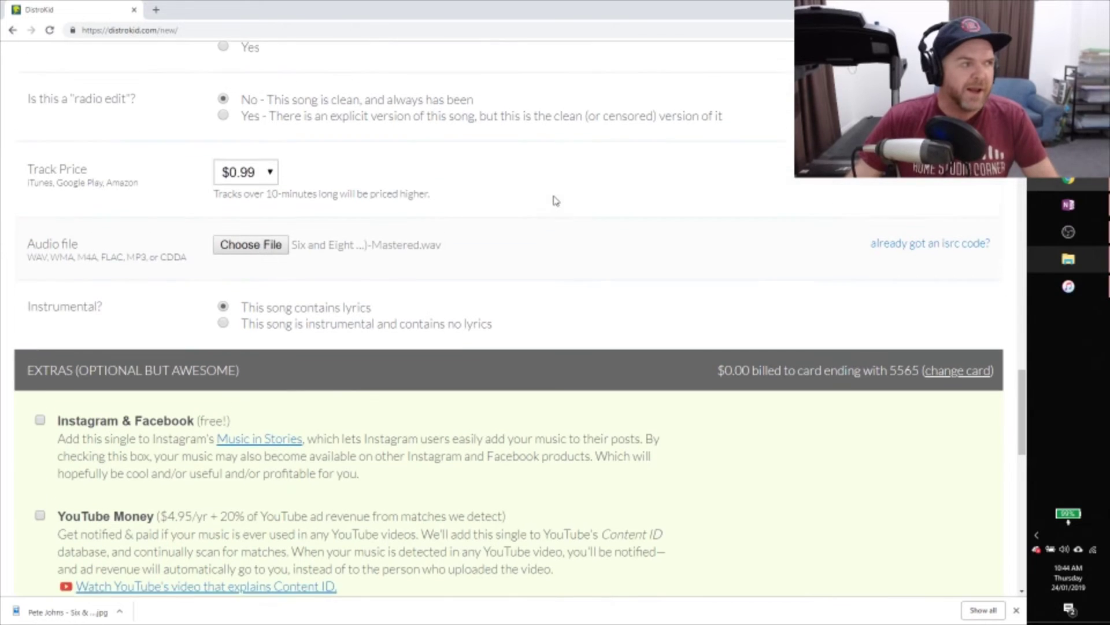
pyautogui.scroll(-1, 554, 201)
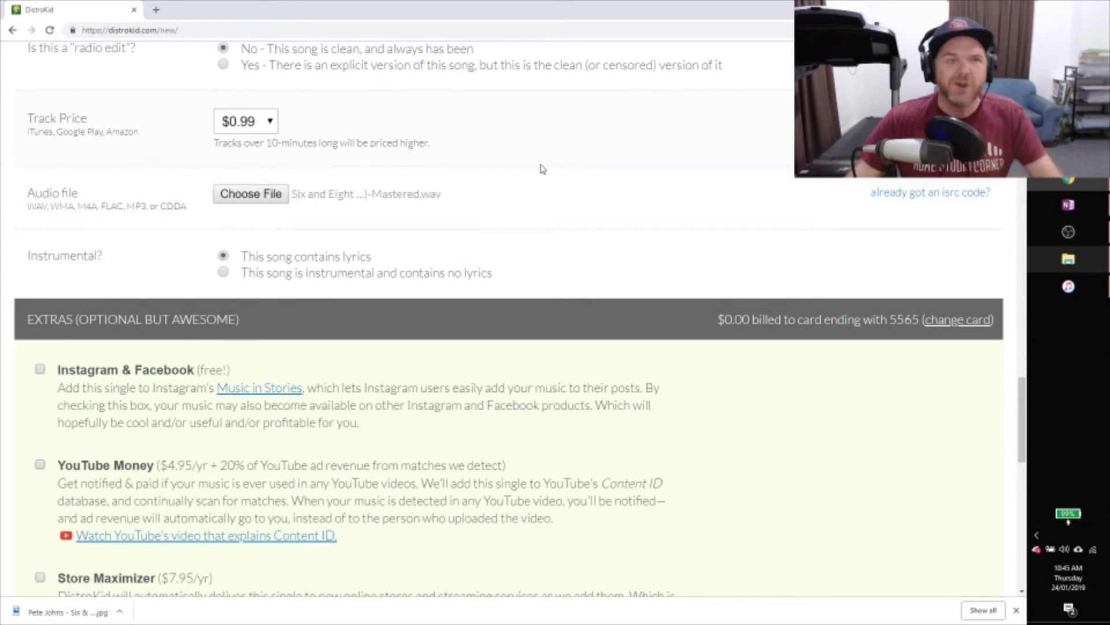
pyautogui.scroll(-4, 532, 192)
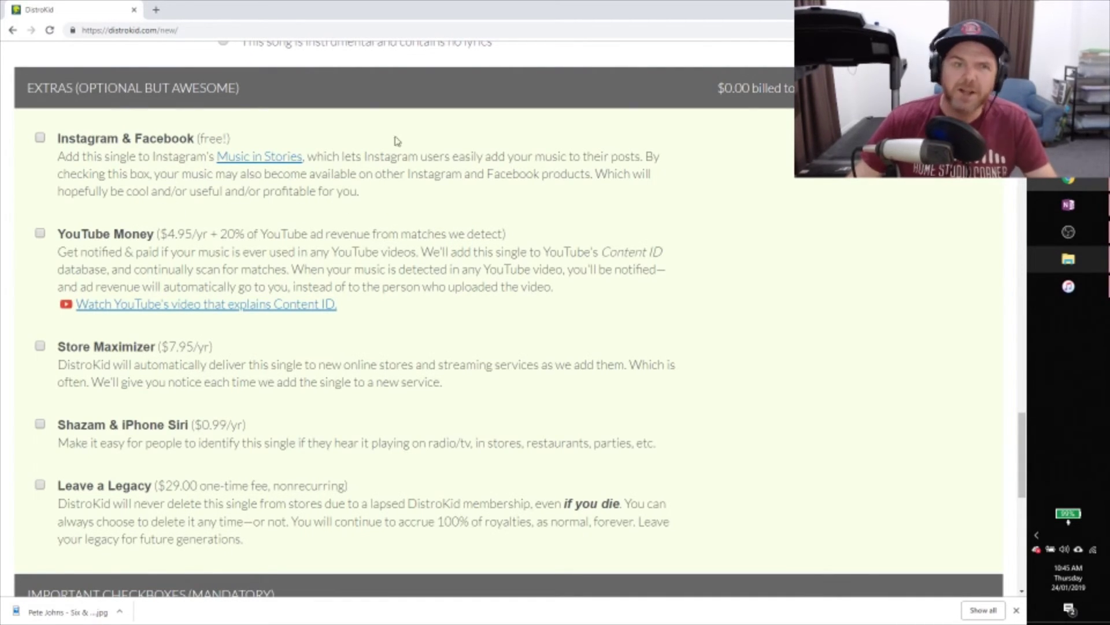
pyautogui.click(40, 138)
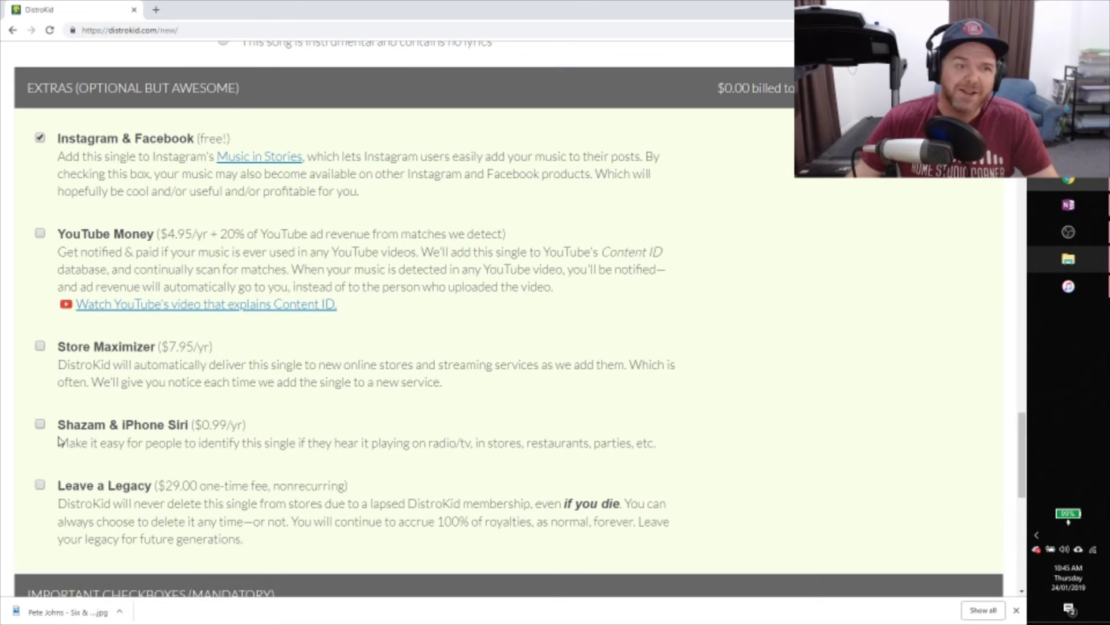
pyautogui.scroll(-2, 315, 407)
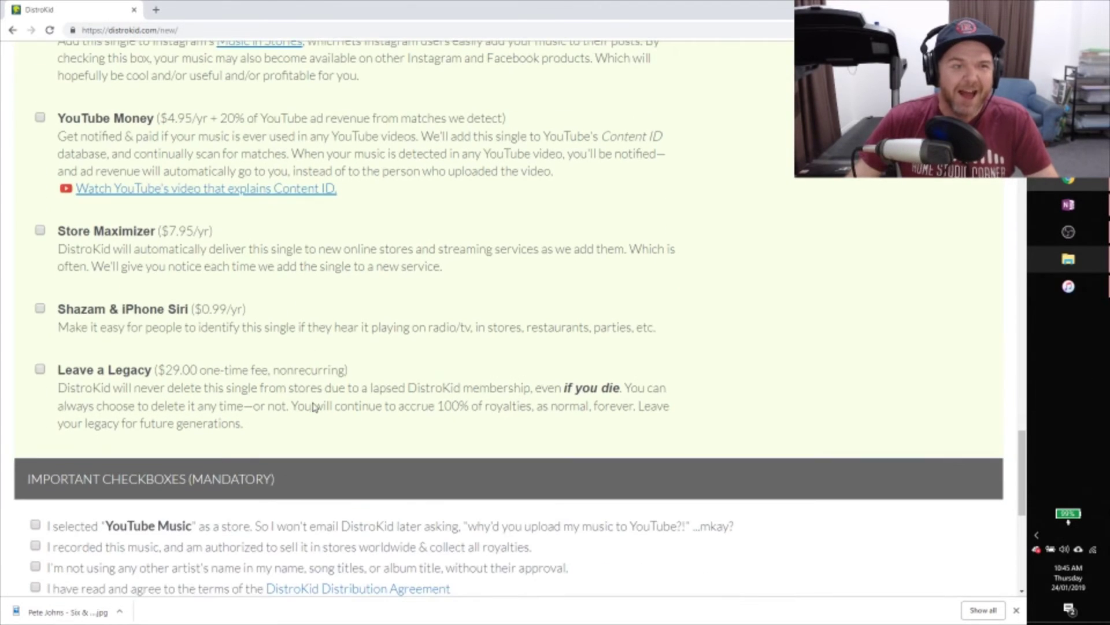
pyautogui.scroll(2, 563, 325)
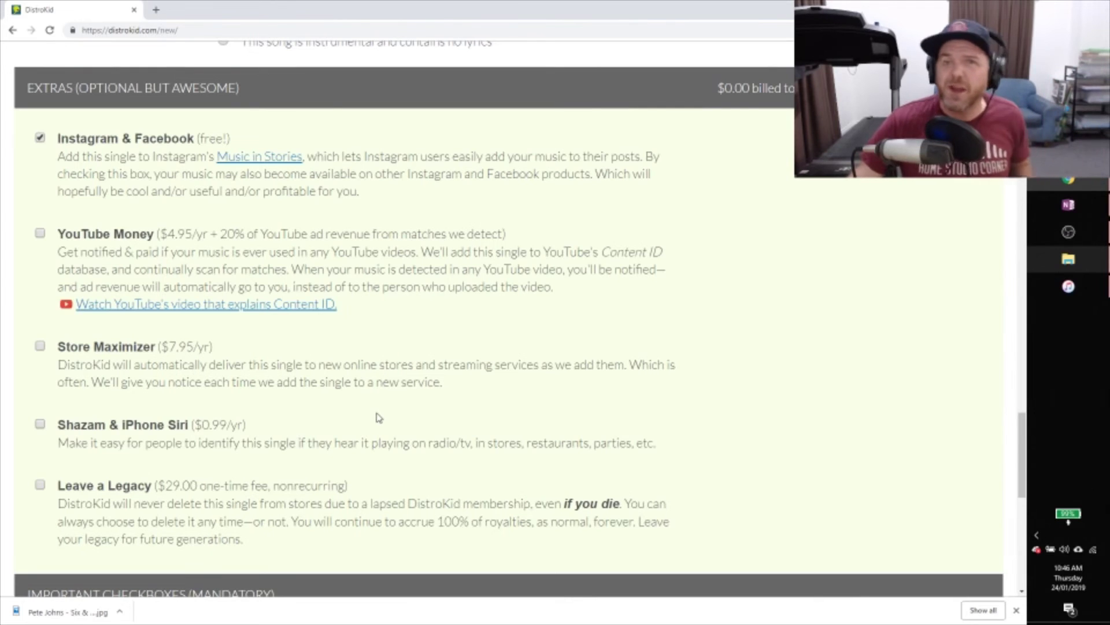
# - Review the selected stores and accept the four mandatory declarations on YouTube Music, recording rights, artist names and the Distribution Agreement
pyautogui.scroll(-2, 507, 272)
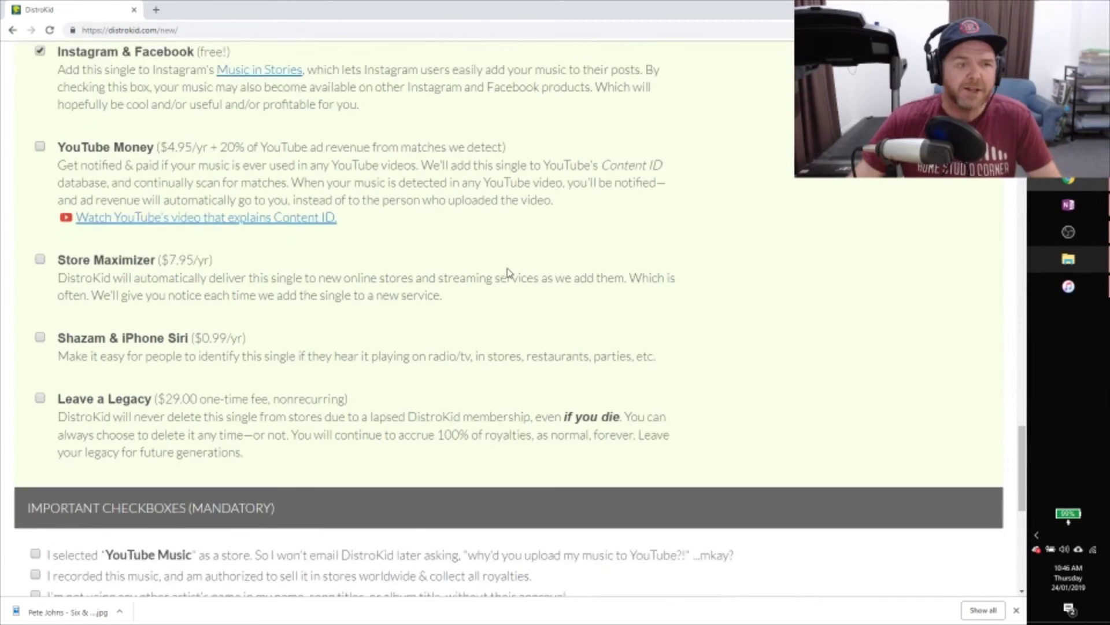
pyautogui.scroll(-4, 476, 229)
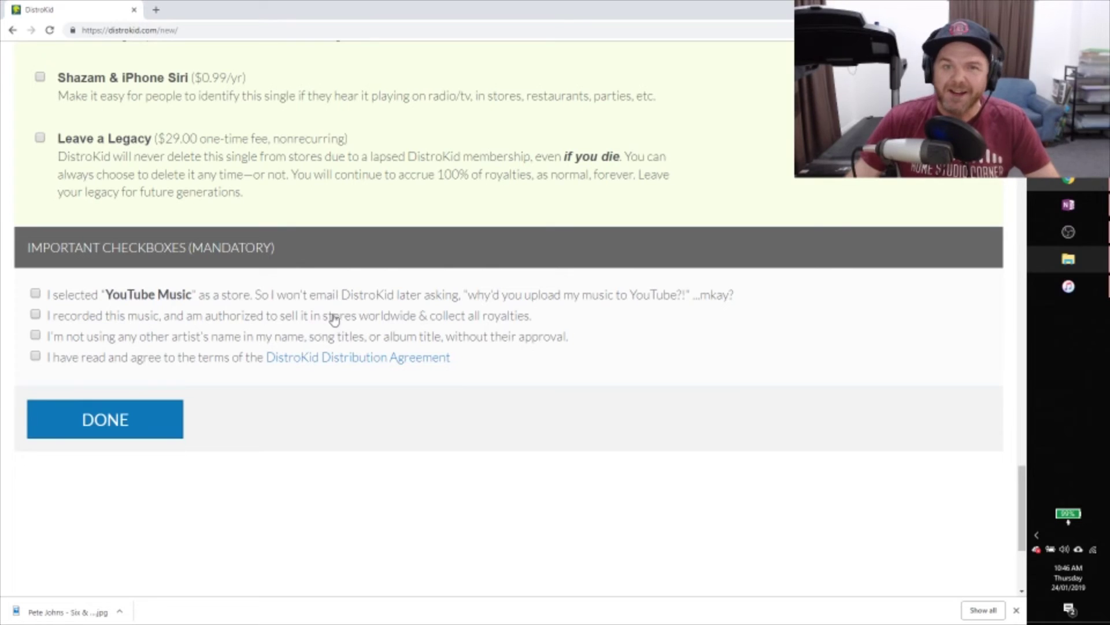
pyautogui.click(35, 294)
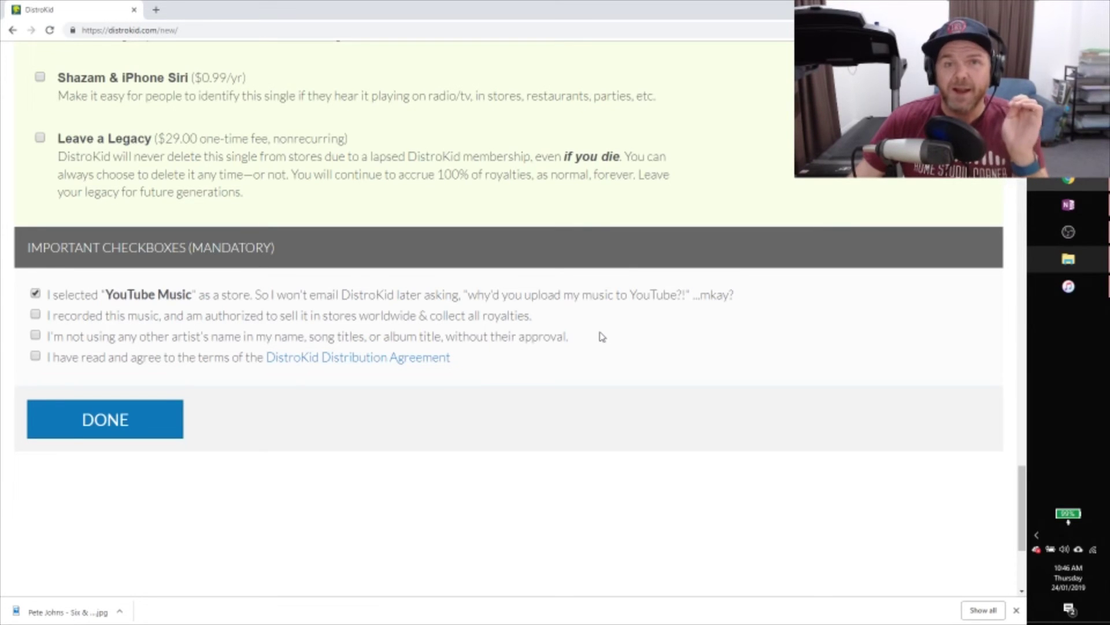
pyautogui.moveTo(1023, 538); pyautogui.dragTo(1016, 104)
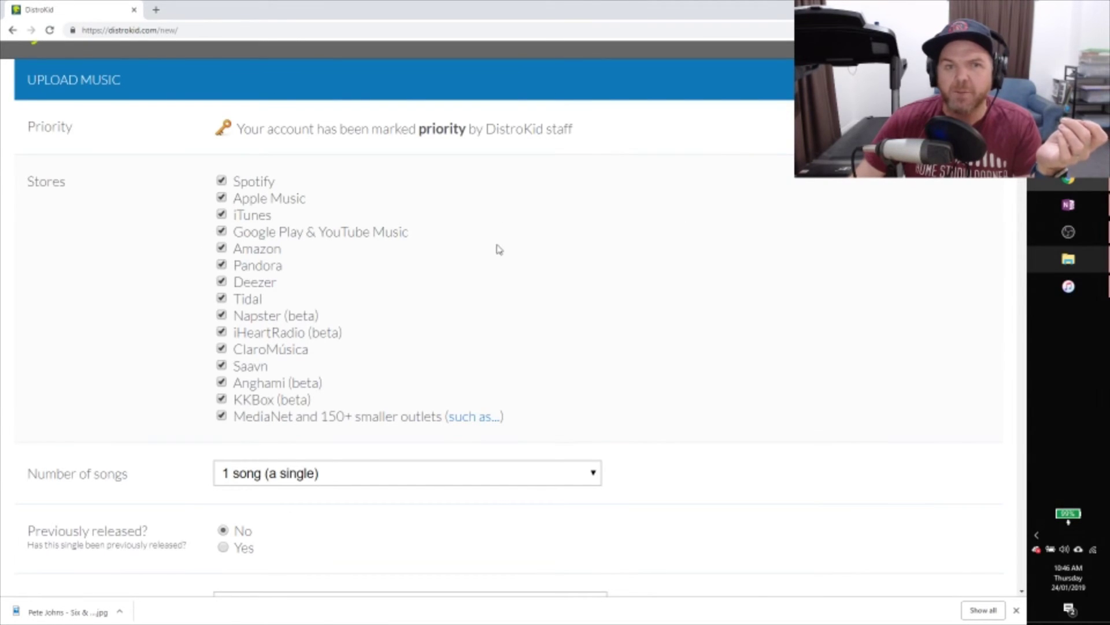
pyautogui.moveTo(1022, 110); pyautogui.dragTo(1022, 508)
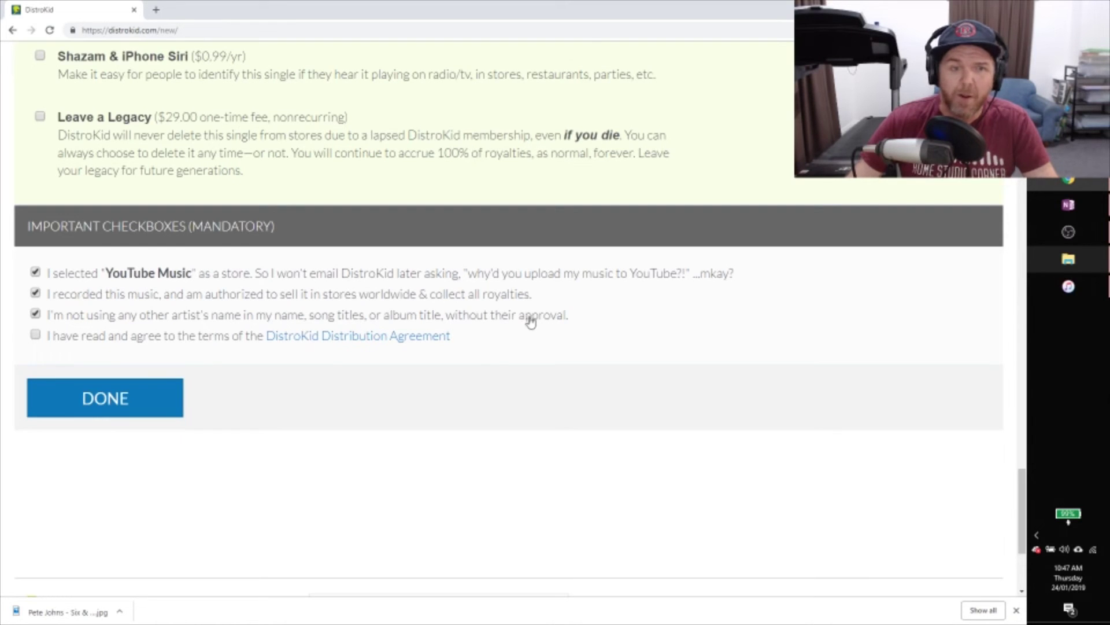
pyautogui.click(35, 336)
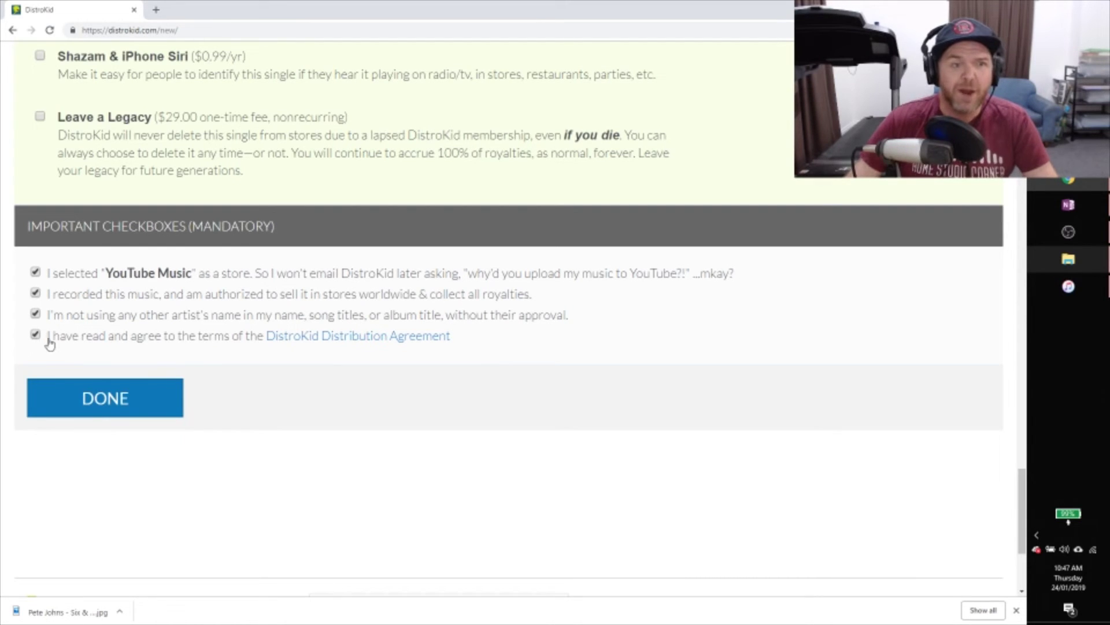
# - Submit the completed upload form for the single Six and Eight
pyautogui.scroll(-3, 691, 328)
pyautogui.scroll(1, 692, 328)
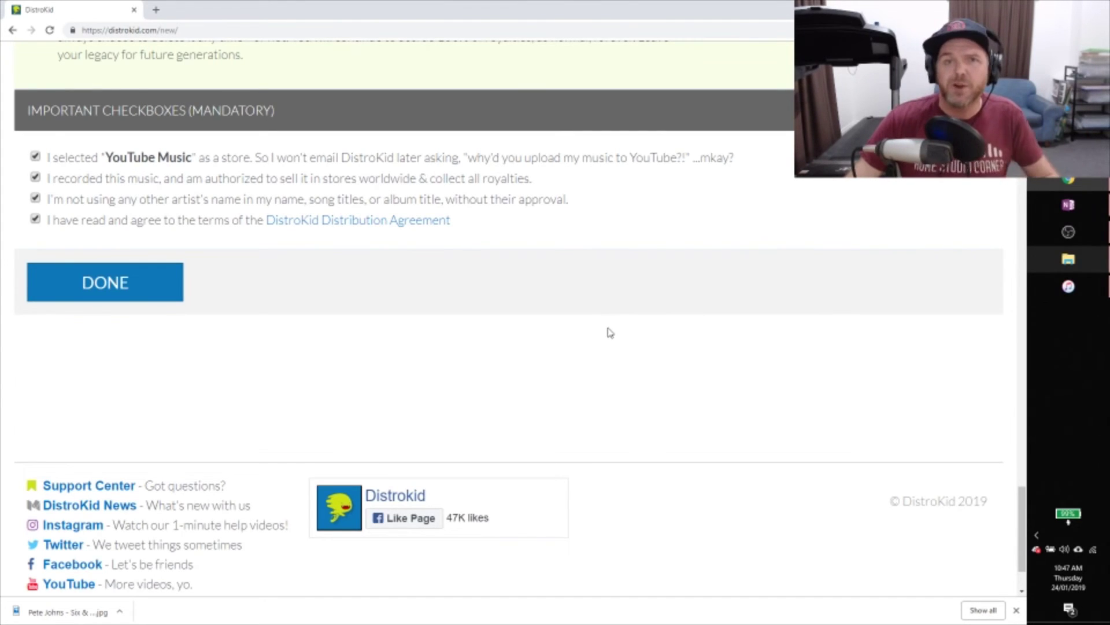
pyautogui.click(116, 289)
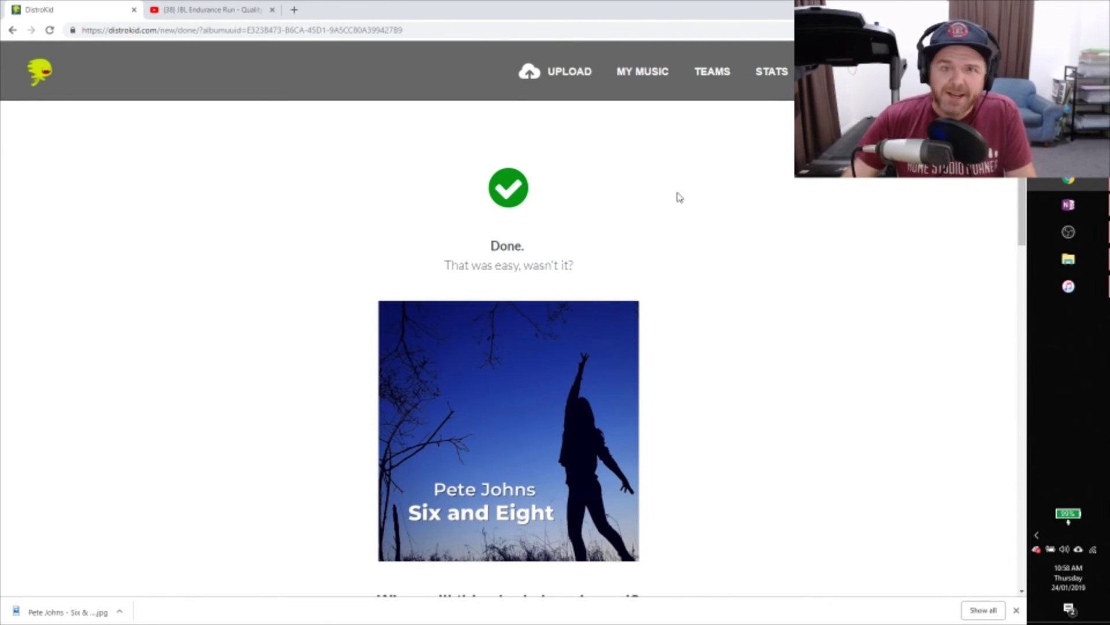
# - Review the release timing and sharing options on the confirmation page and open the pre-save page preview in a new tab
pyautogui.scroll(-2, 719, 208)
pyautogui.scroll(-3, 723, 211)
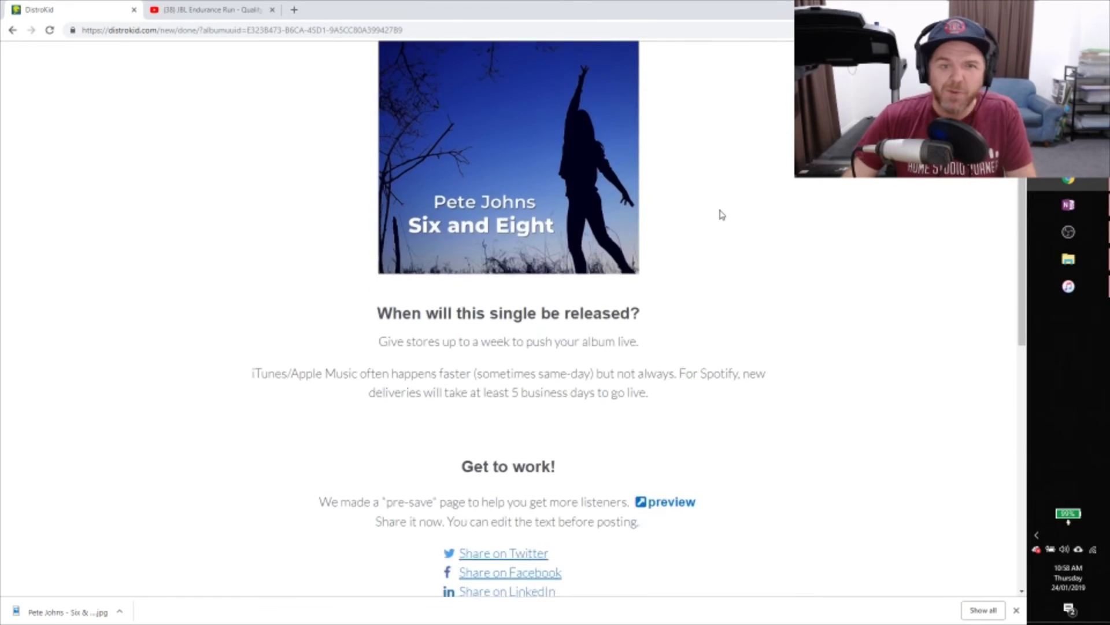
pyautogui.scroll(-3, 722, 215)
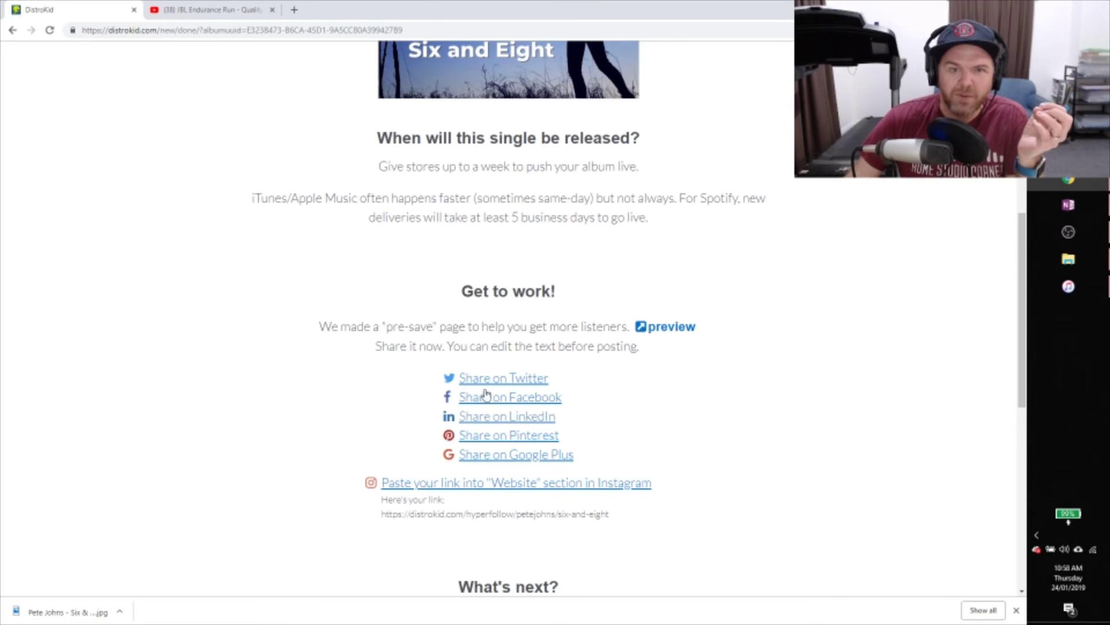
pyautogui.rightClick(664, 334)
pyautogui.click(706, 340)
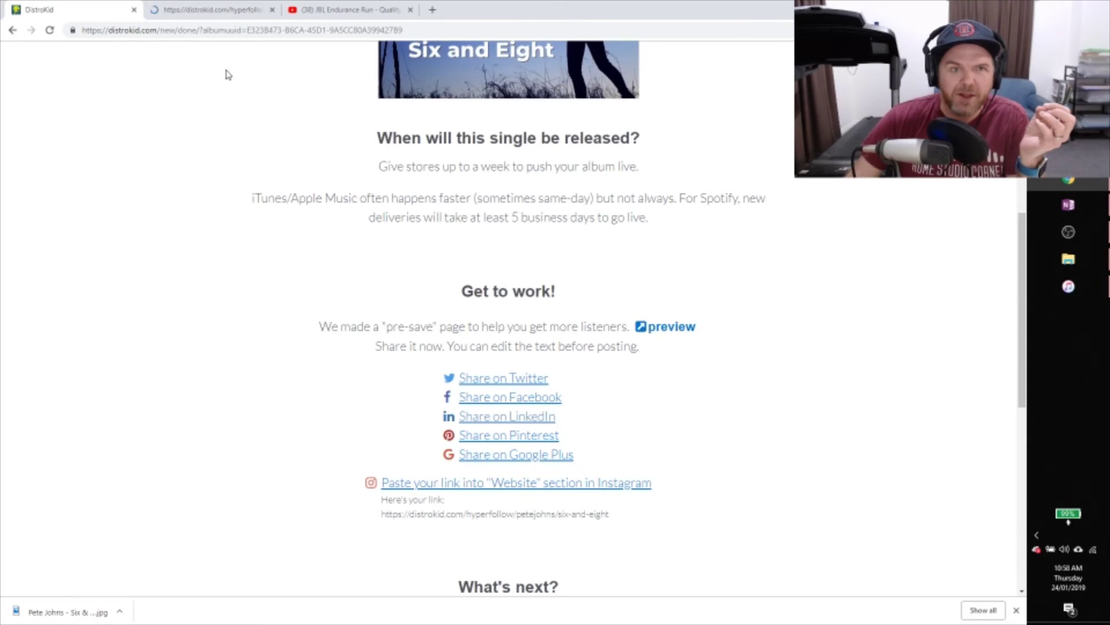
pyautogui.click(201, 10)
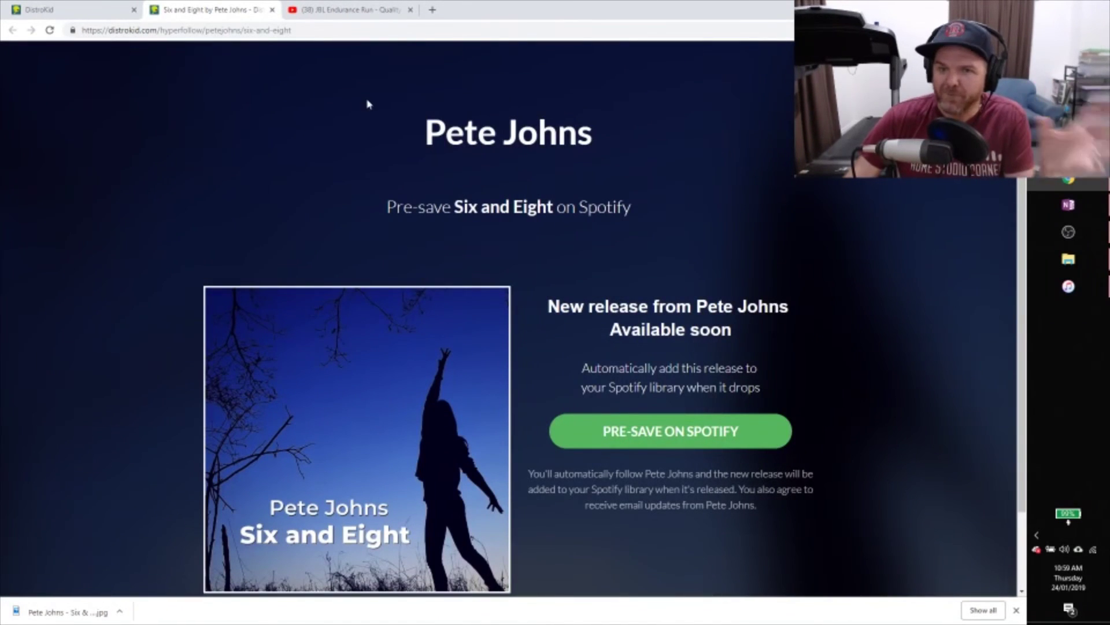
# - Examine the Six and Eight Spotify pre-save page and its shareable web address
pyautogui.scroll(-1, 649, 209)
pyautogui.scroll(1, 651, 231)
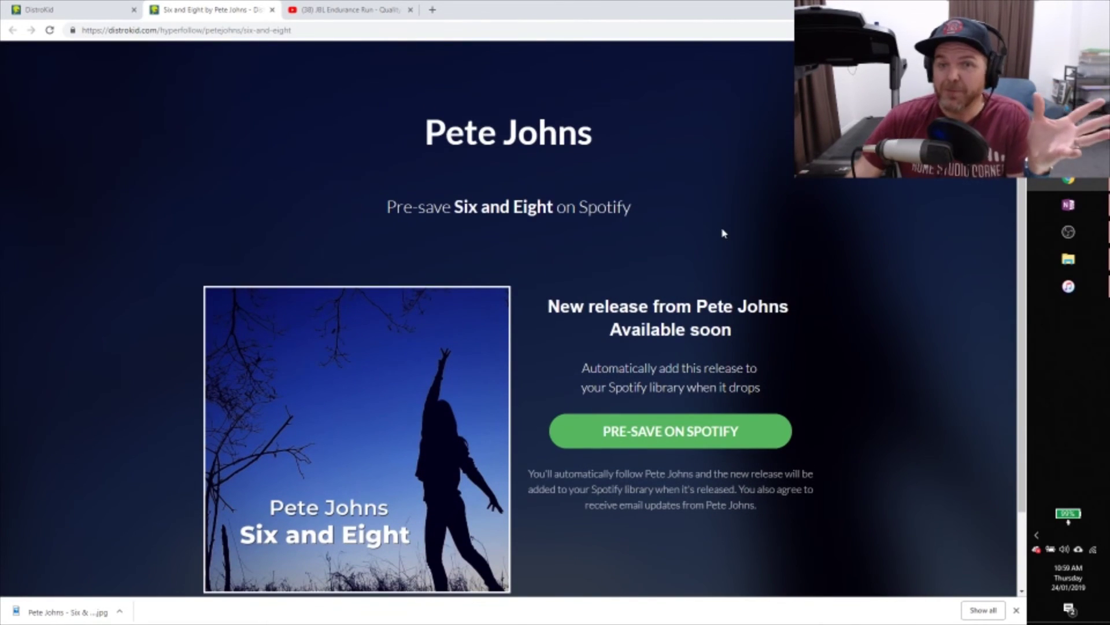
pyautogui.scroll(-1, 694, 226)
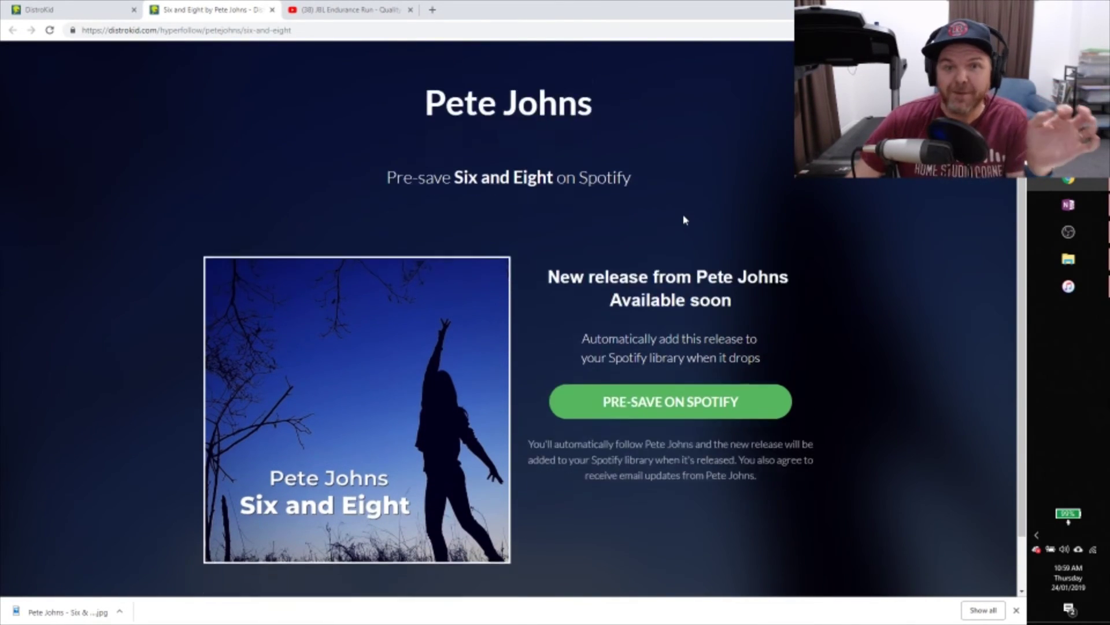
pyautogui.click(292, 33)
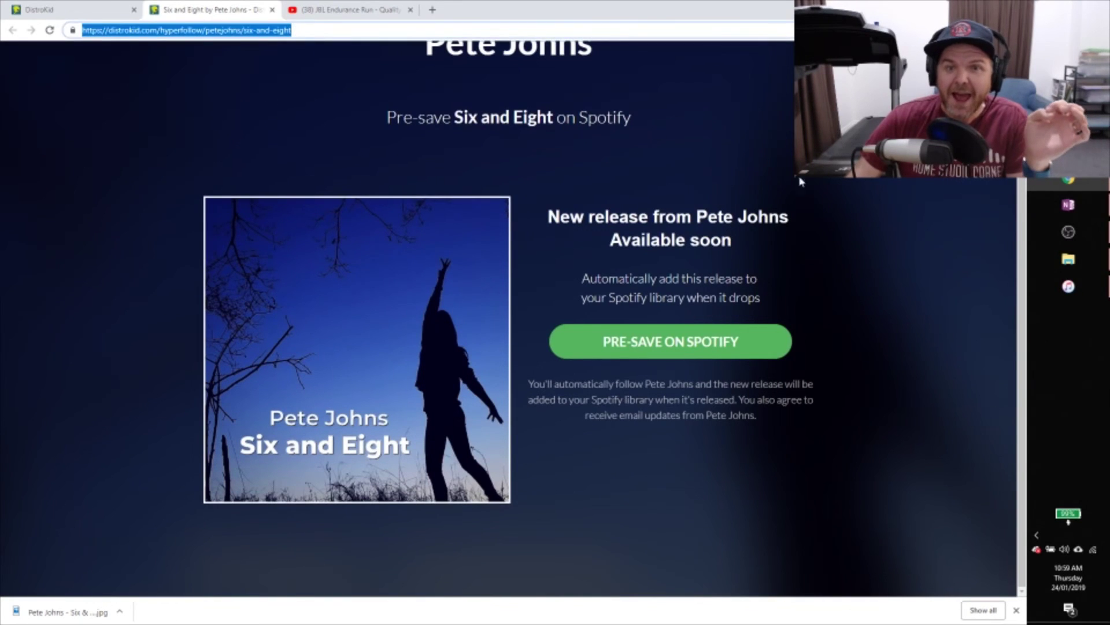
pyautogui.click(782, 179)
pyautogui.scroll(1, 778, 177)
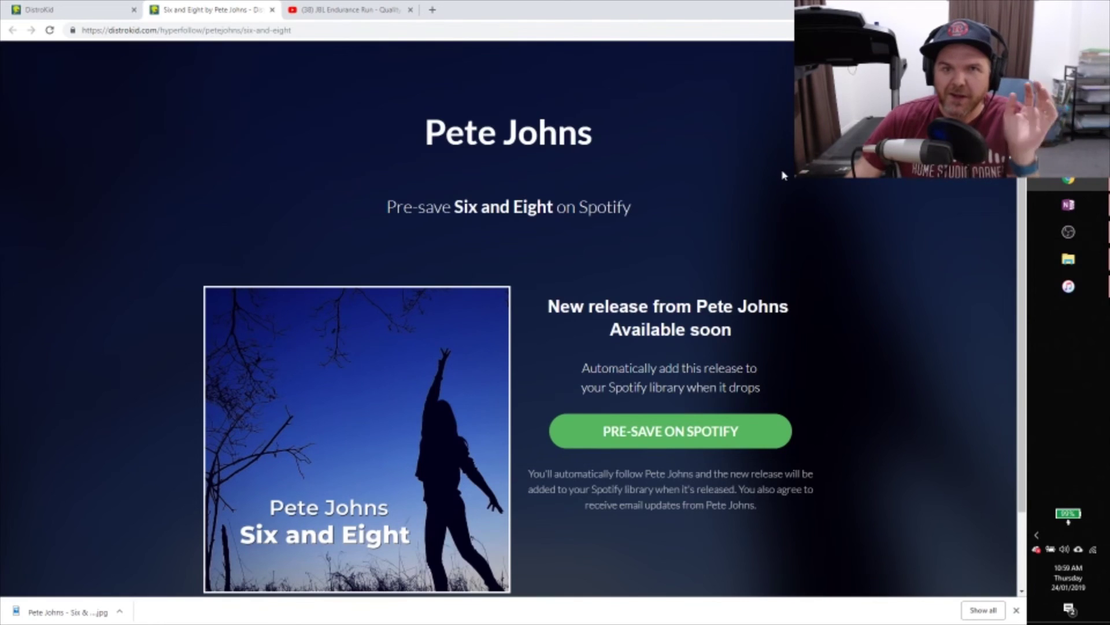
pyautogui.scroll(-1, 744, 211)
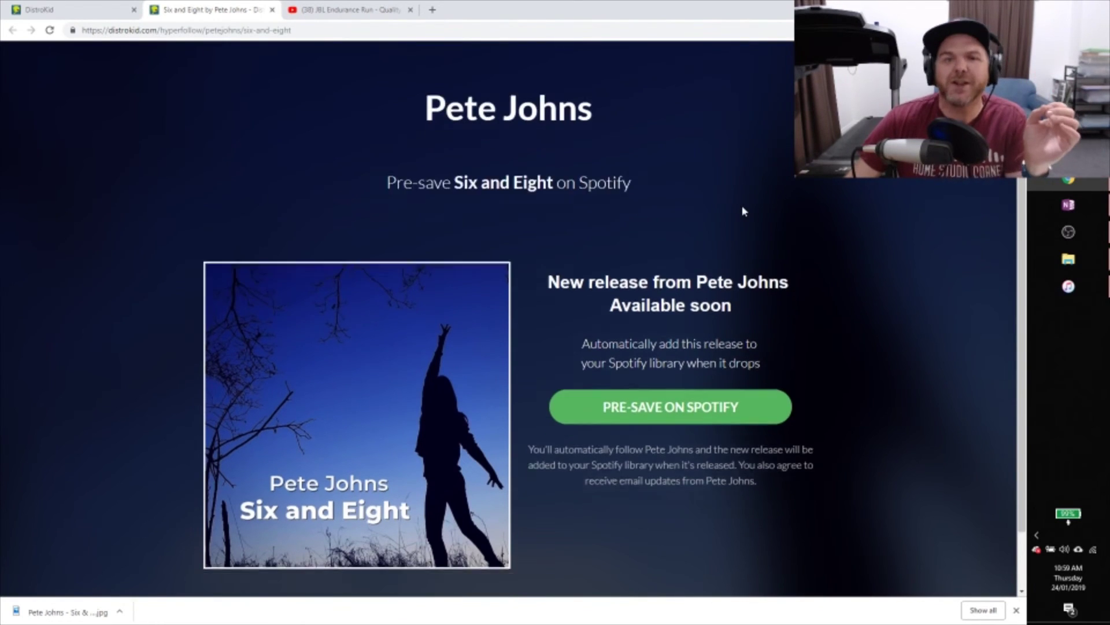
pyautogui.scroll(1, 744, 228)
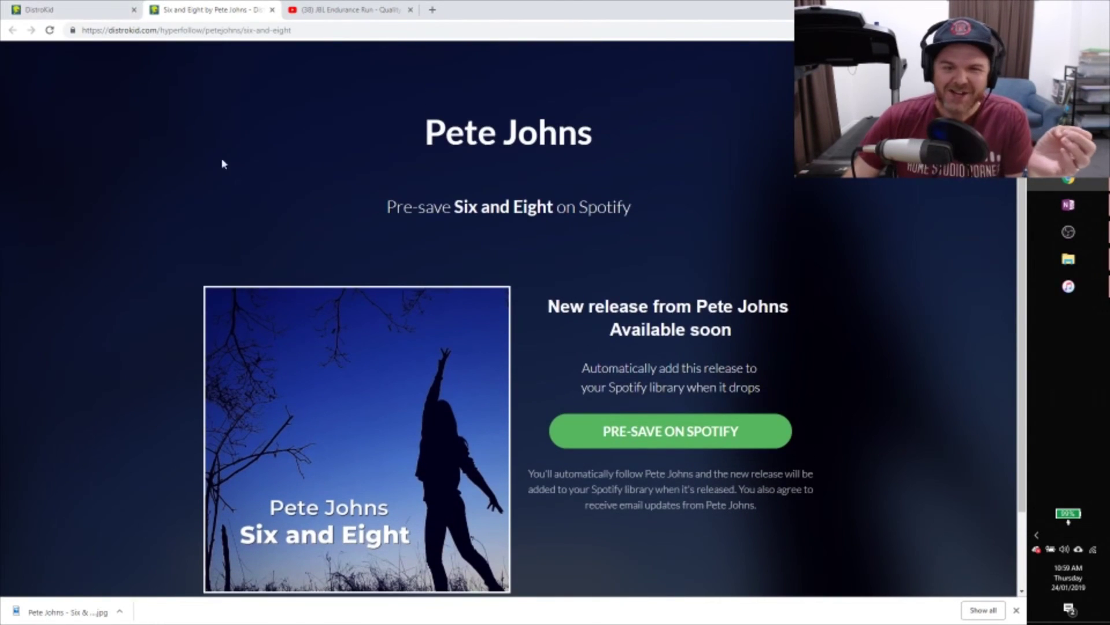
# - Return to the upload confirmation page and view its completion notice and cover art
pyautogui.click(73, 11)
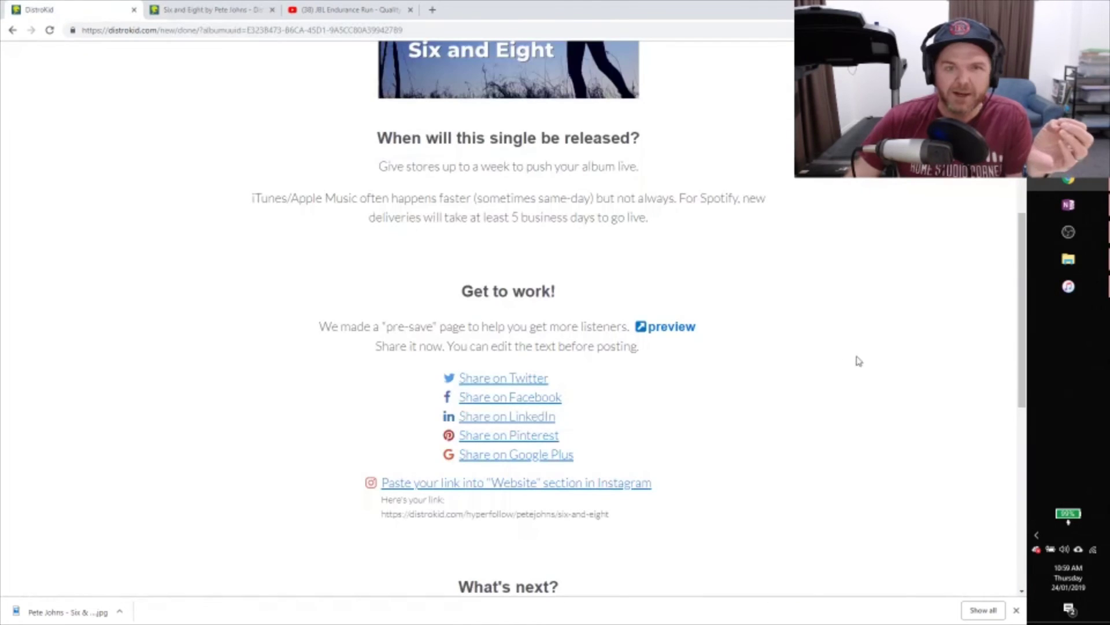
pyautogui.scroll(6, 840, 309)
pyautogui.scroll(2, 840, 302)
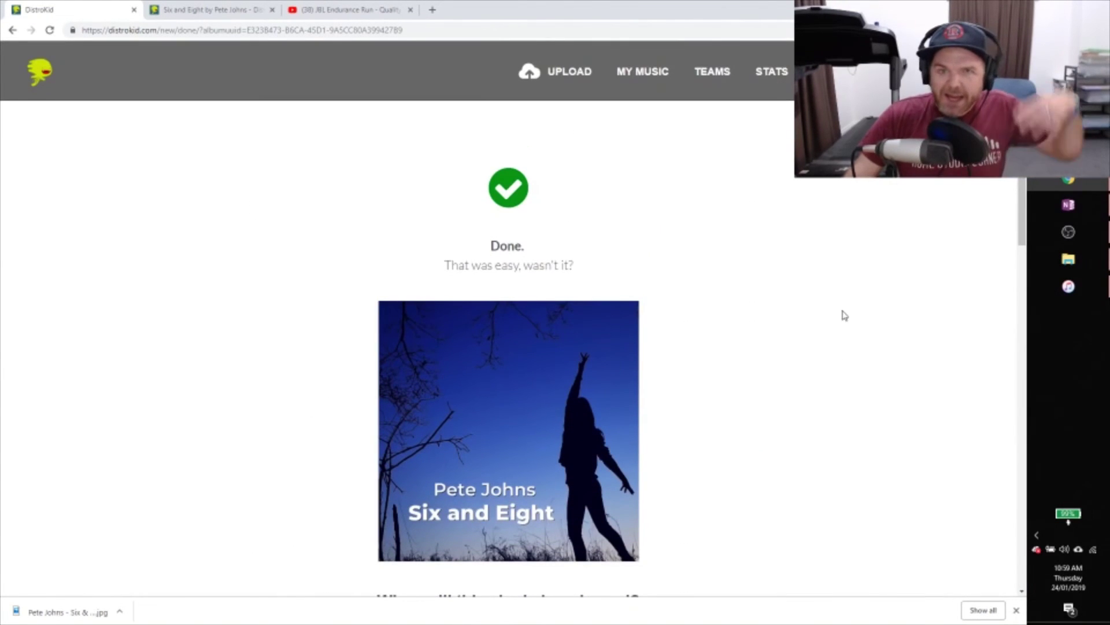